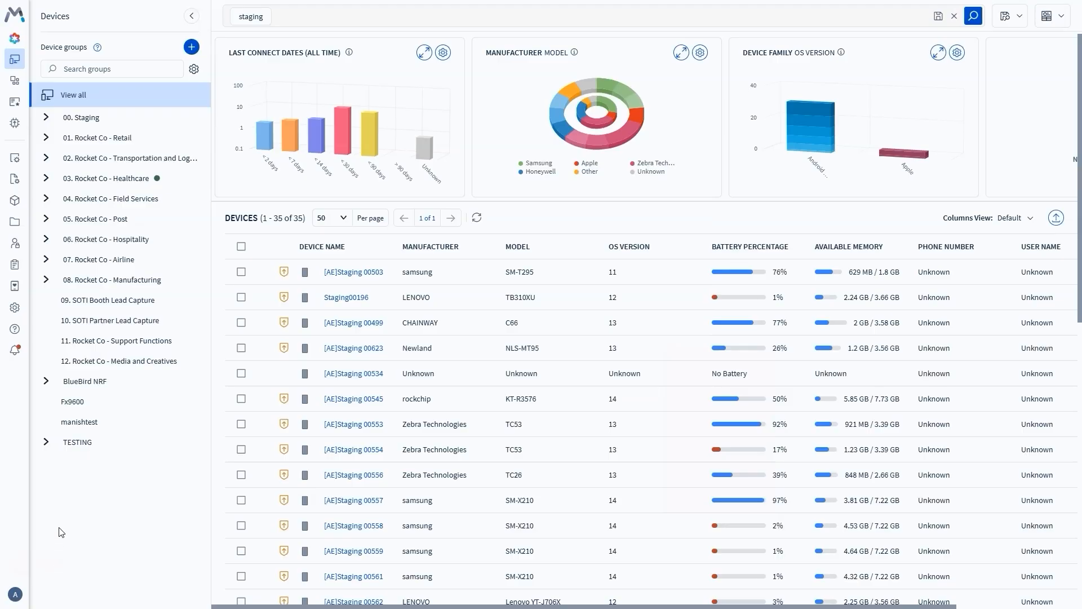
- Create a new Android Work Managed profile named '[AE][Staging][Media][CFG] - Lockdown All Personas'
mouse_move(17, 507)
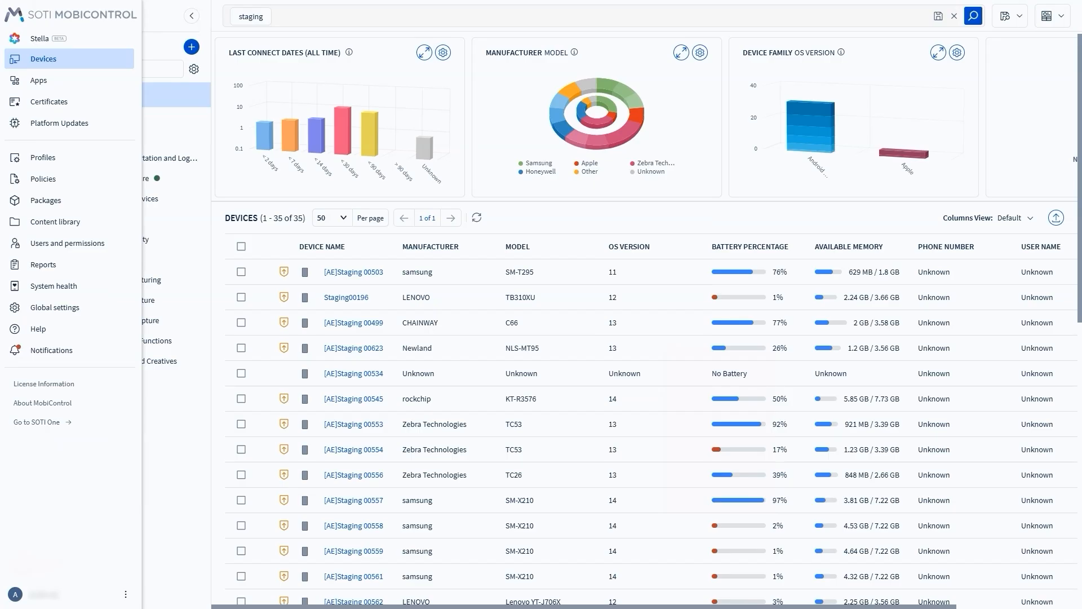
left_click(43, 160)
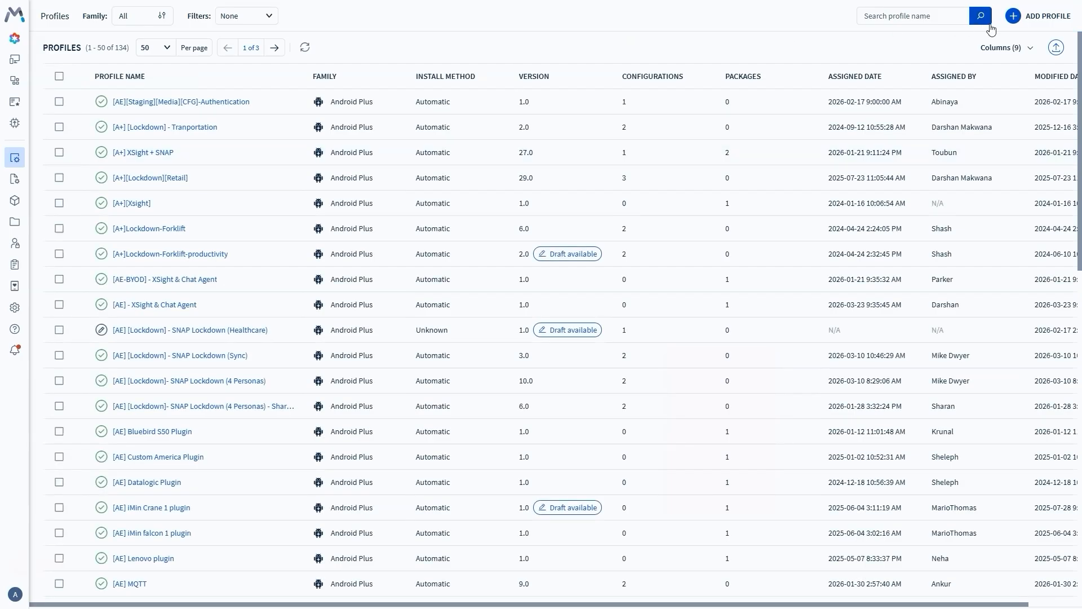
left_click(1014, 16)
left_click(361, 376)
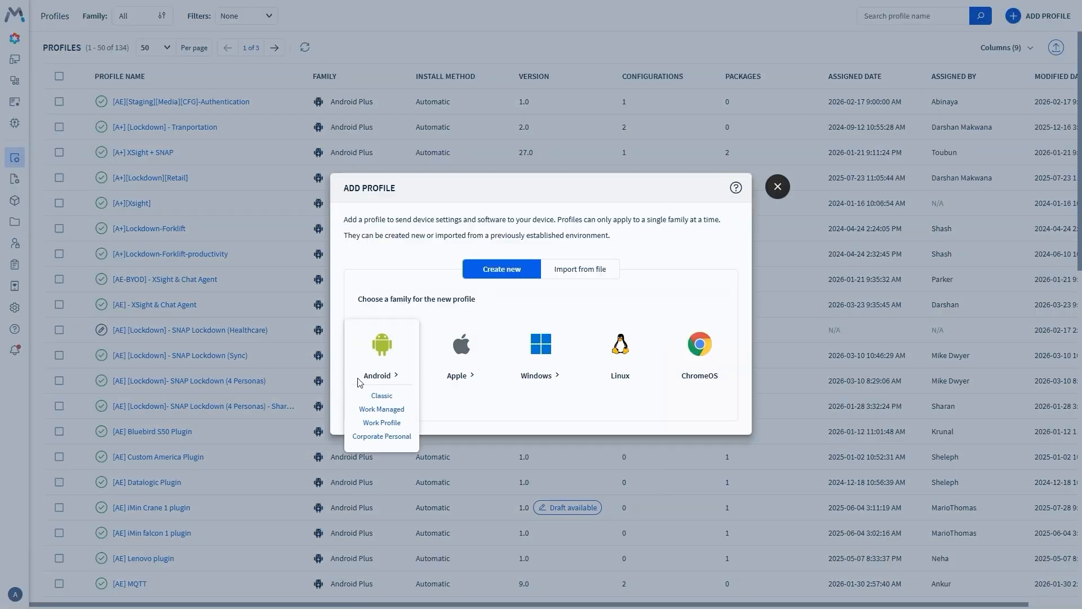
left_click(374, 416)
left_click(554, 121)
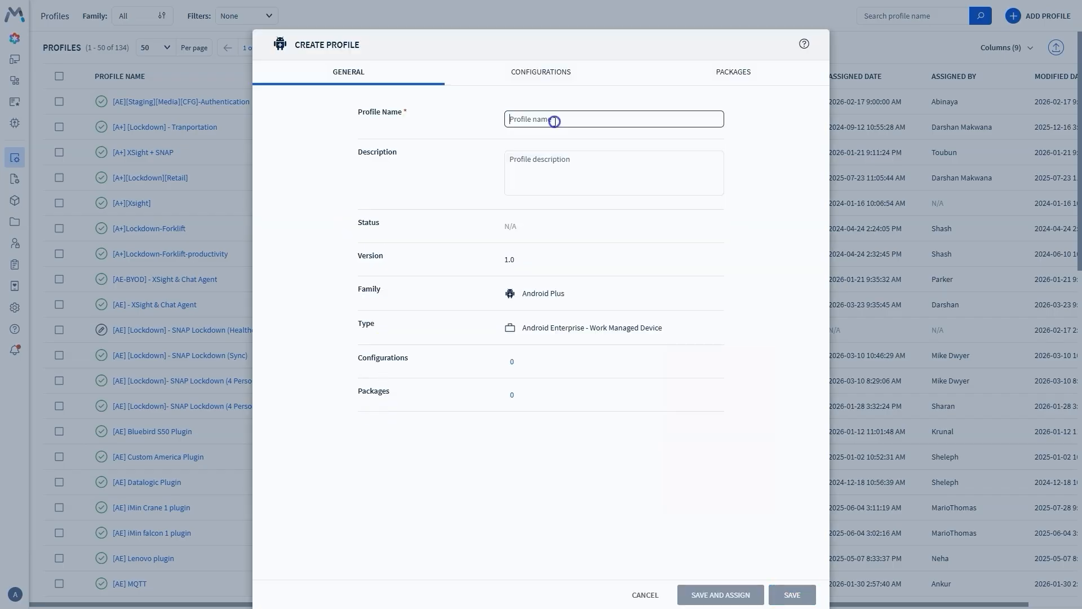
type("[AE][Staging][Media][CFG]")
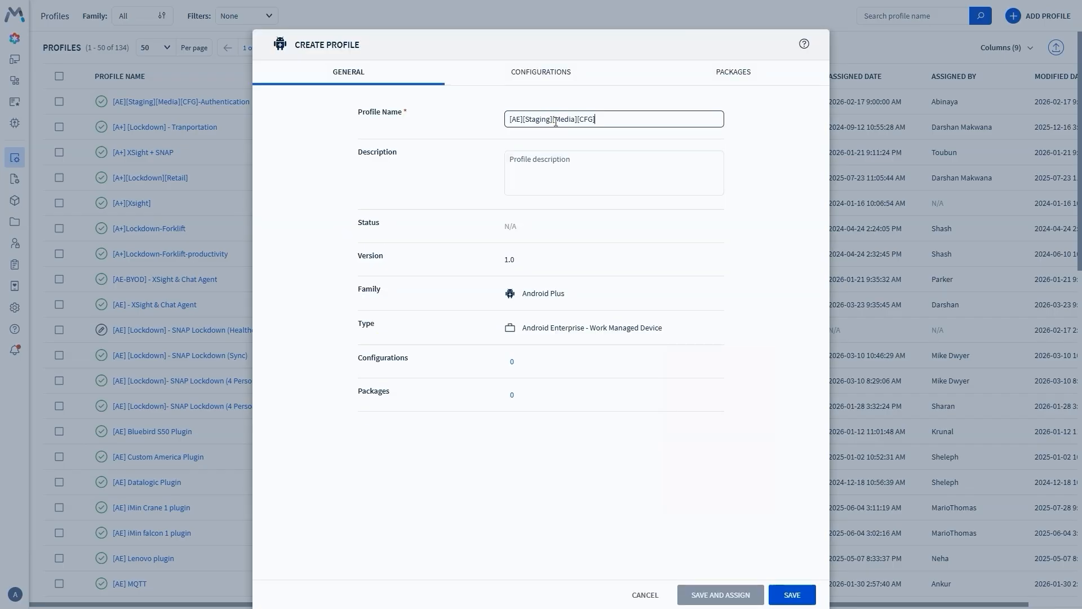
type("- Lockdown All Personas")
- Add a Lockdown configuration to the profile and enable lockdown on device startup
left_click(547, 73)
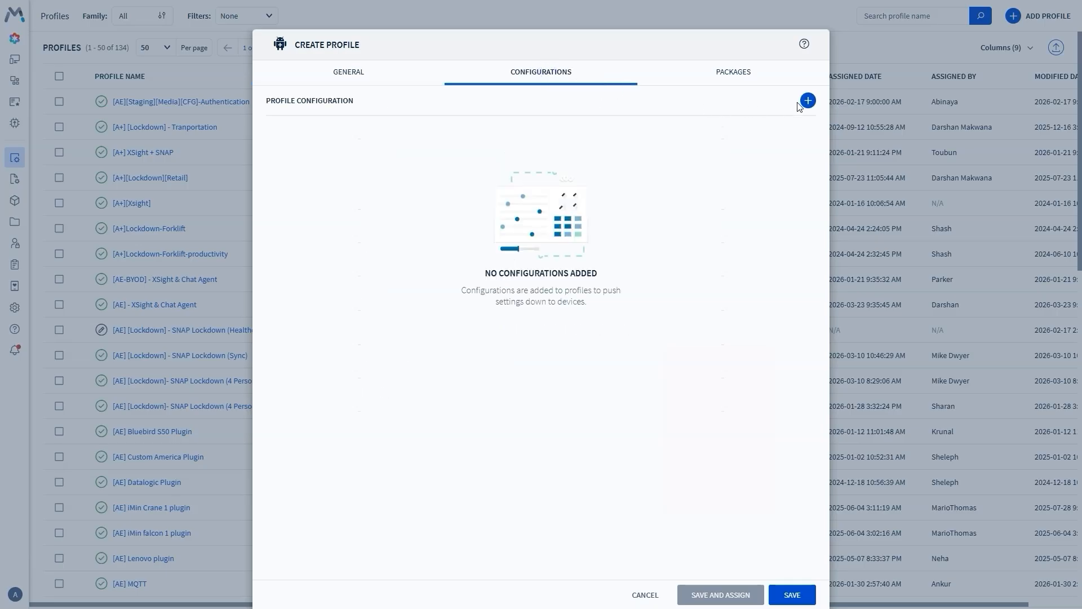
left_click(807, 101)
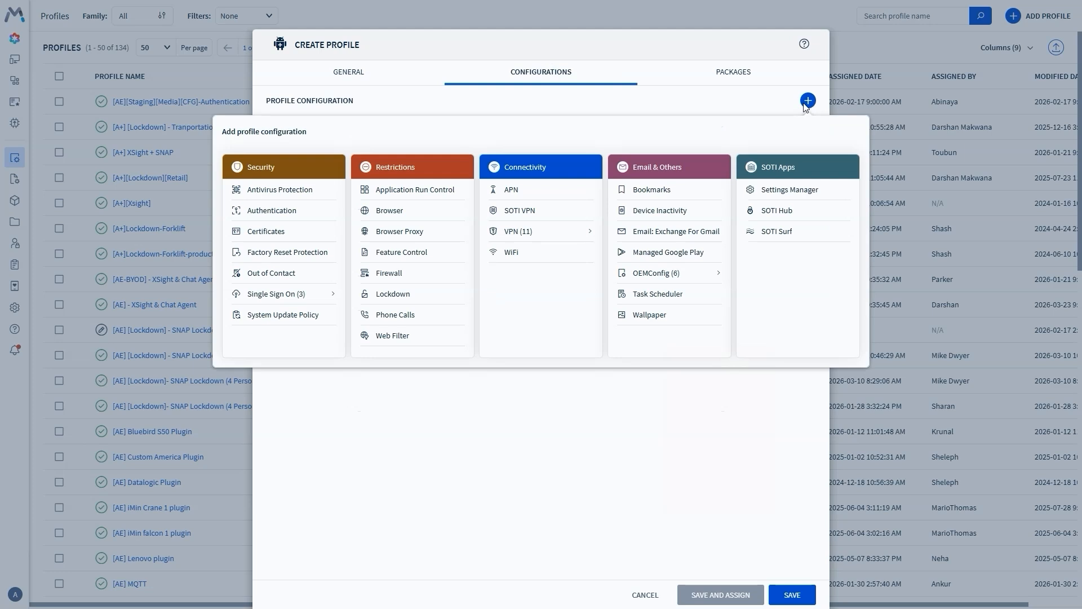
left_click(412, 303)
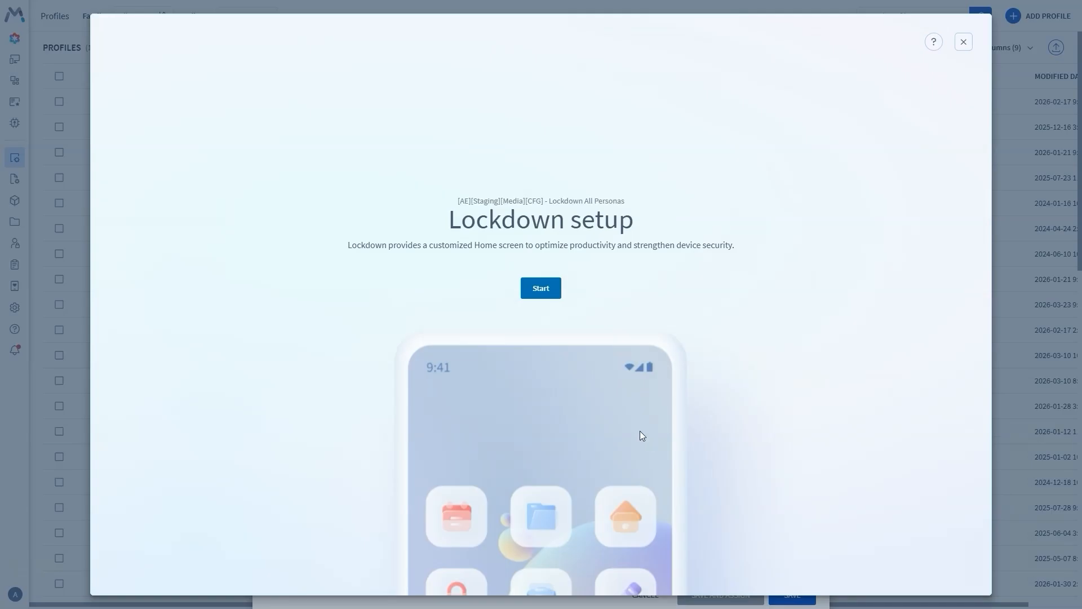
left_click(549, 290)
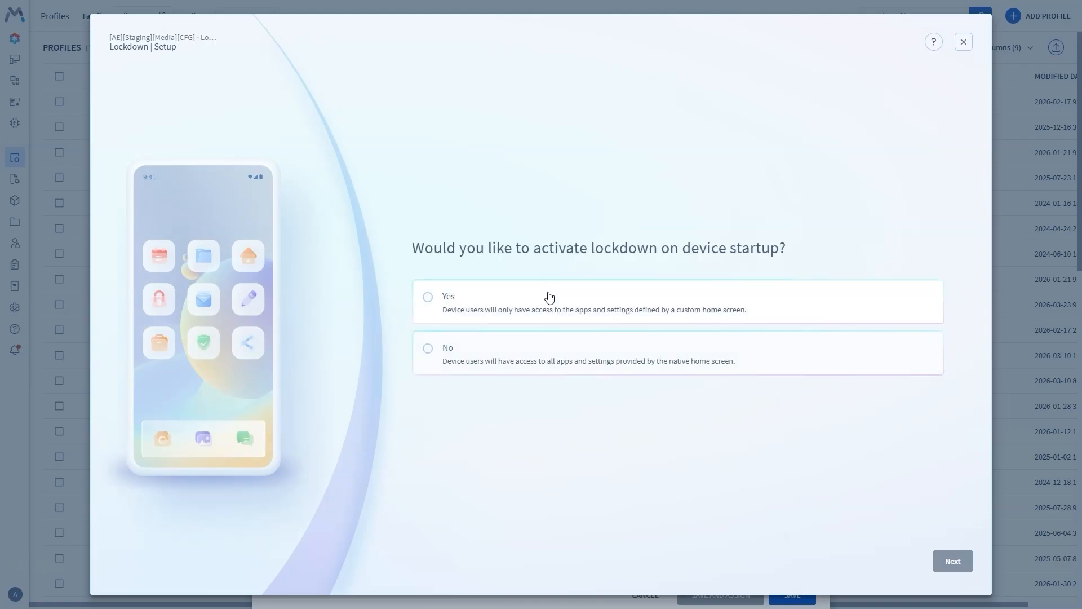
left_click(427, 298)
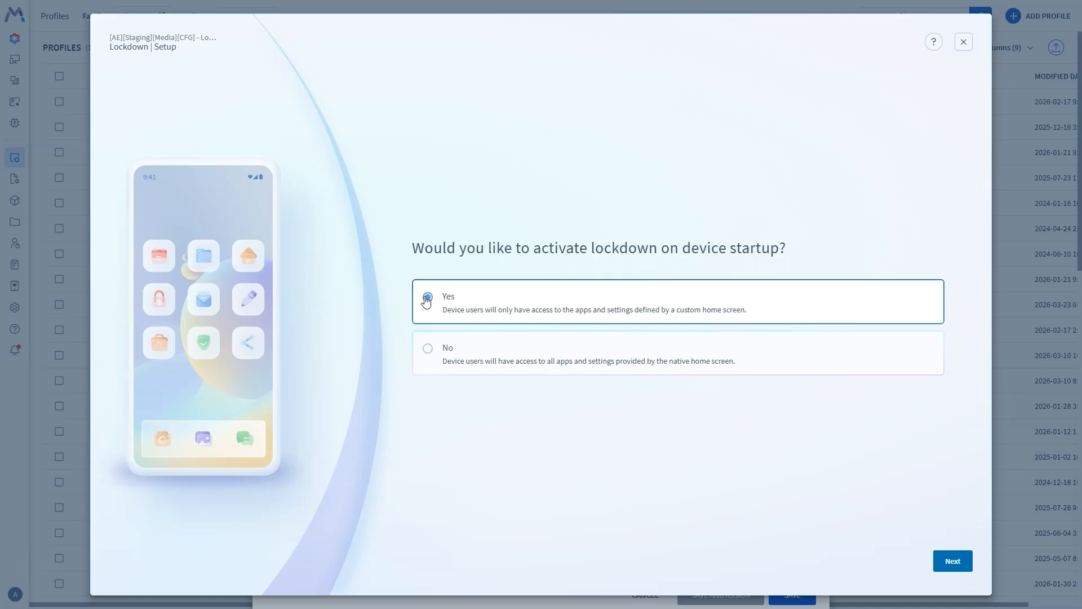
left_click(952, 570)
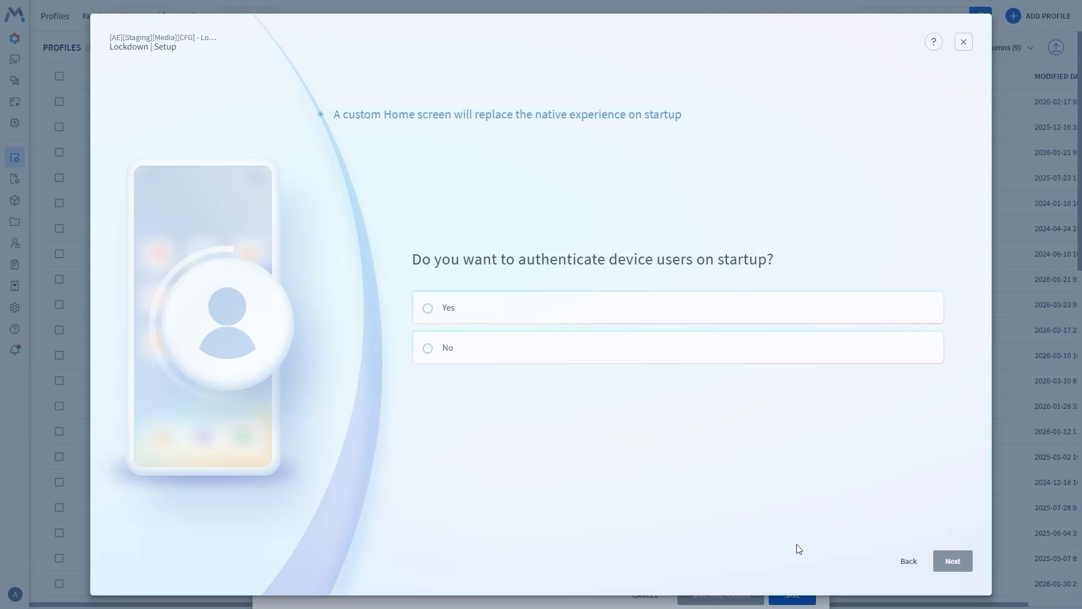
- Set the lockdown to authenticate device users on startup
left_click(428, 310)
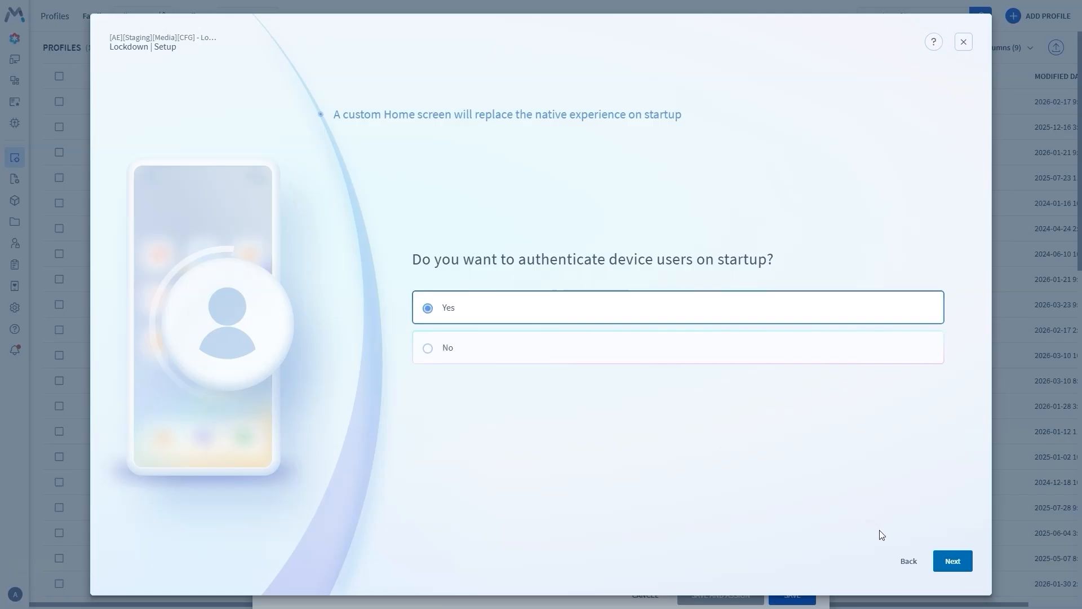
left_click(940, 565)
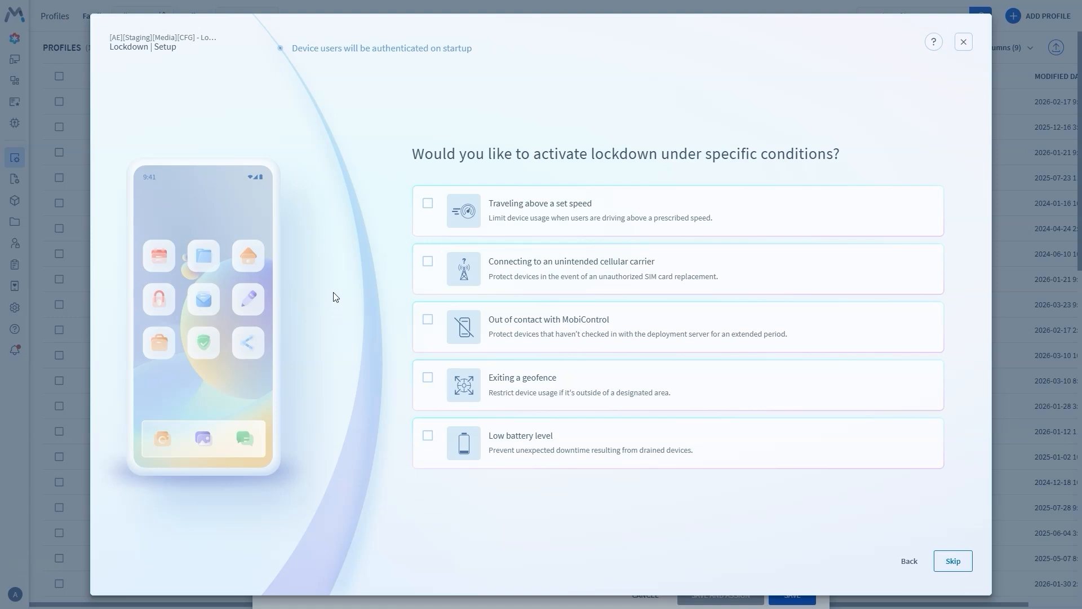
- Enable lockdown on speed, unintended cellular carrier, out of contact, geofence exit and low battery
left_click(428, 208)
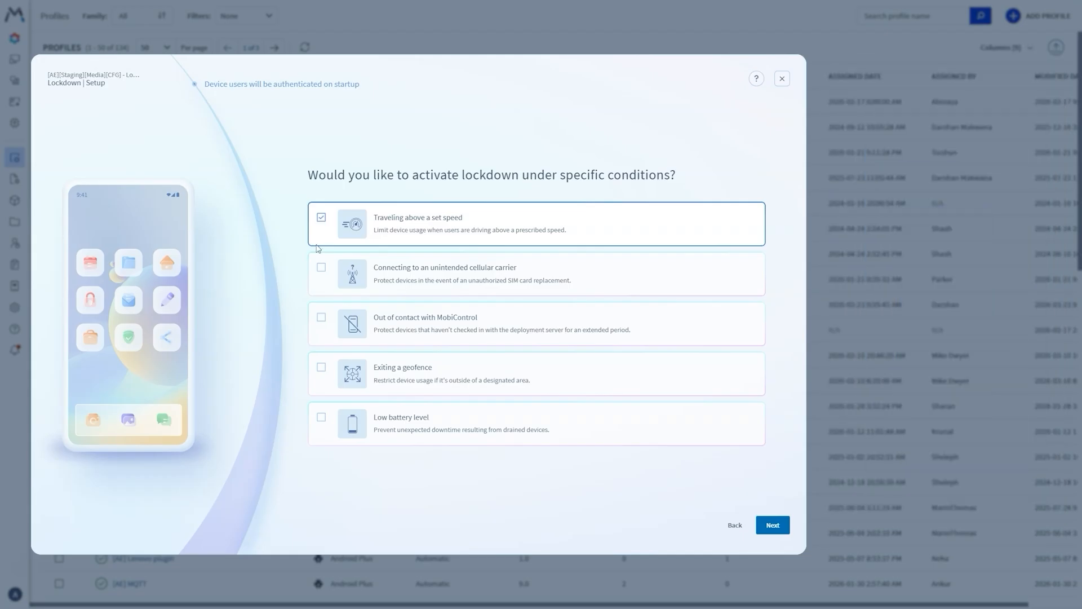
left_click(321, 274)
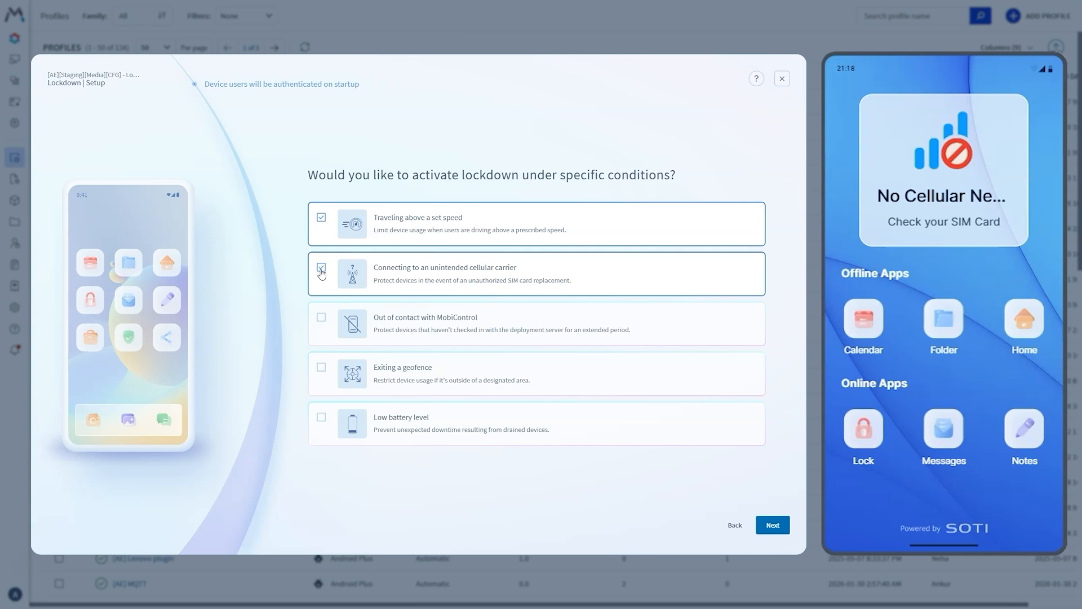
left_click(323, 319)
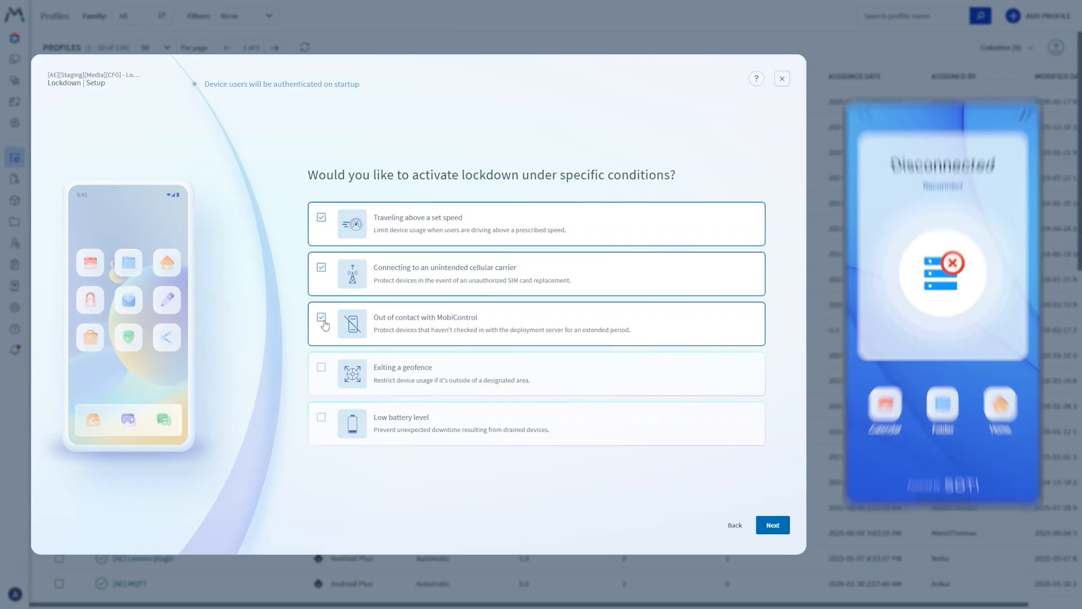
left_click(320, 370)
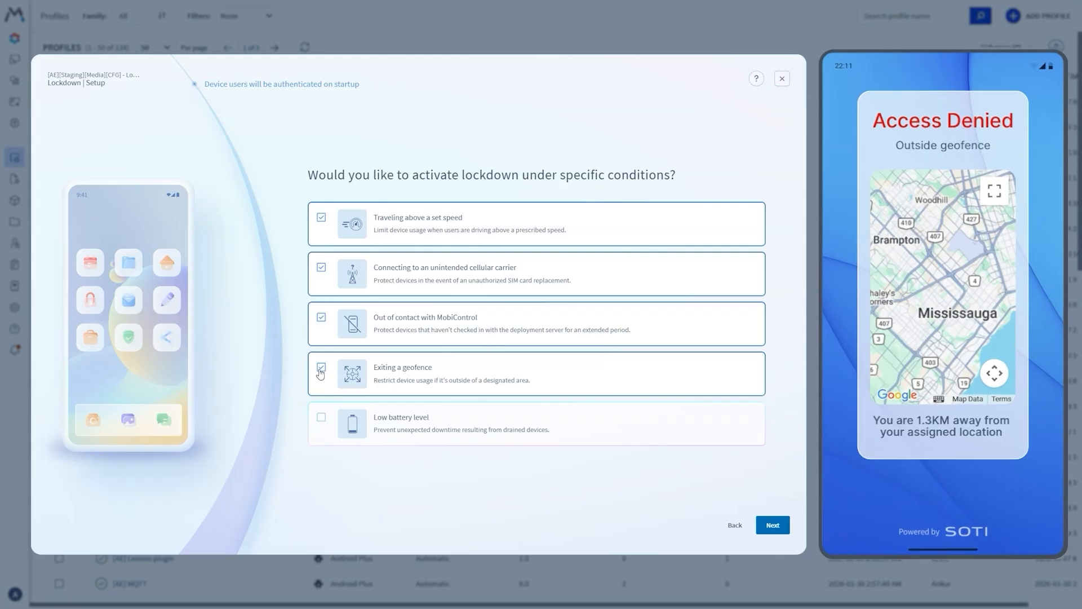
left_click(323, 420)
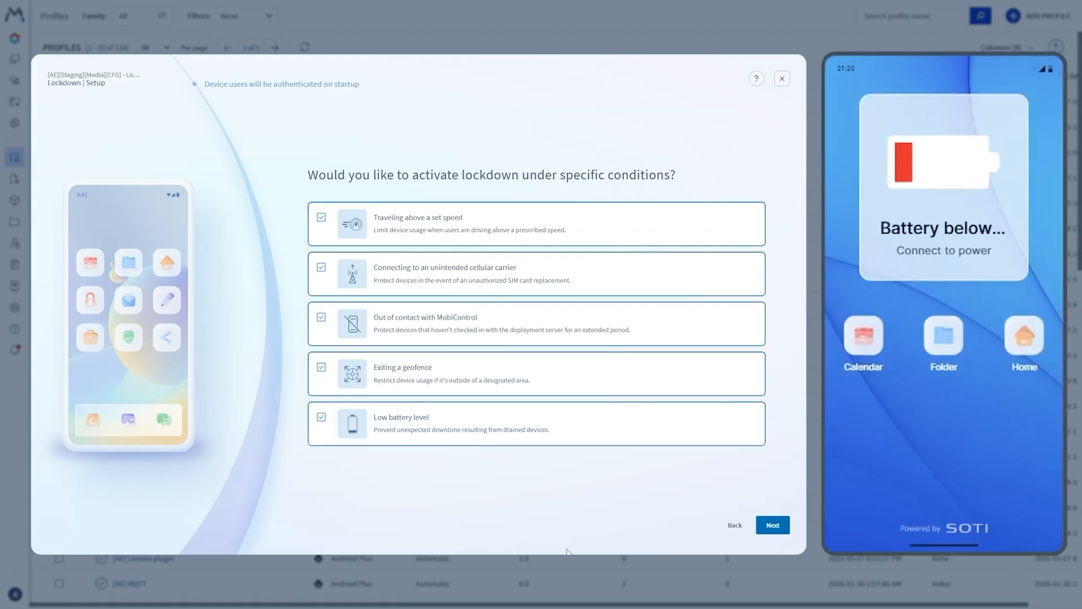
left_click(772, 526)
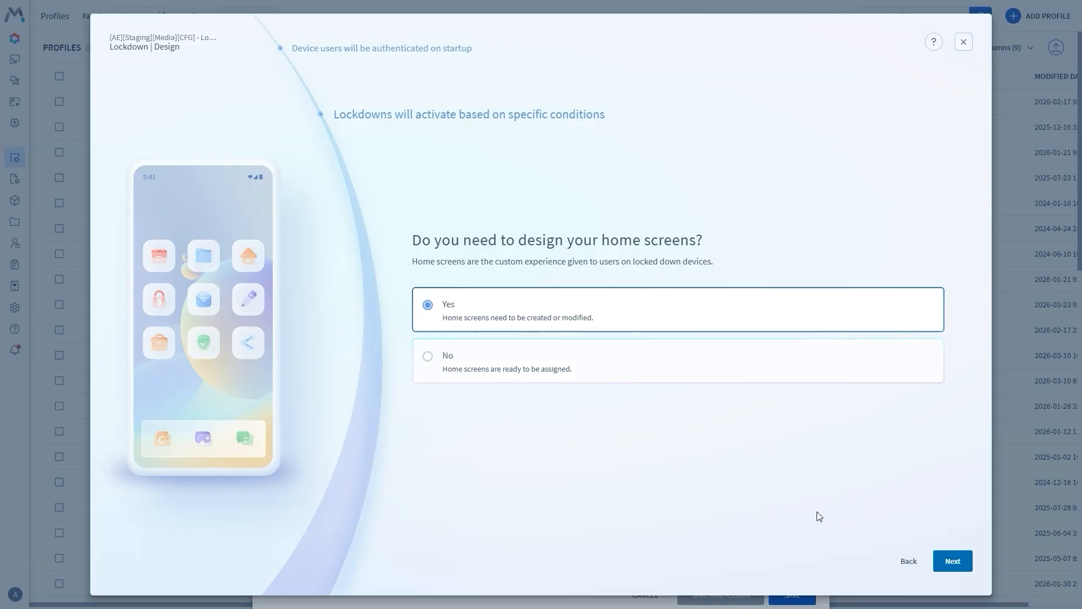
- Confirm home screens need designing and open them in the SOTI Snap designer
left_click(945, 568)
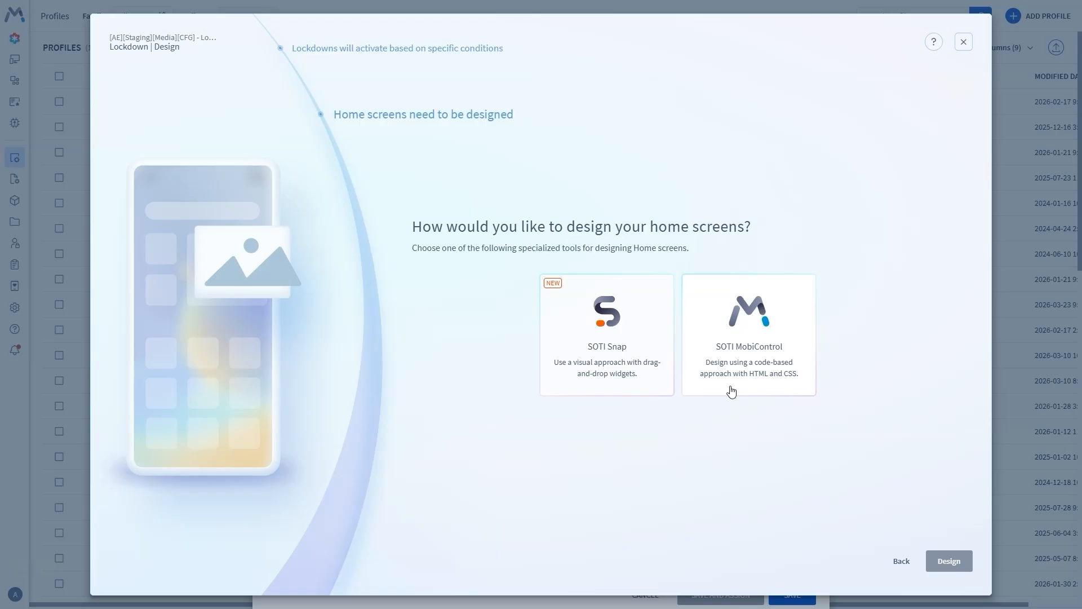
left_click(637, 386)
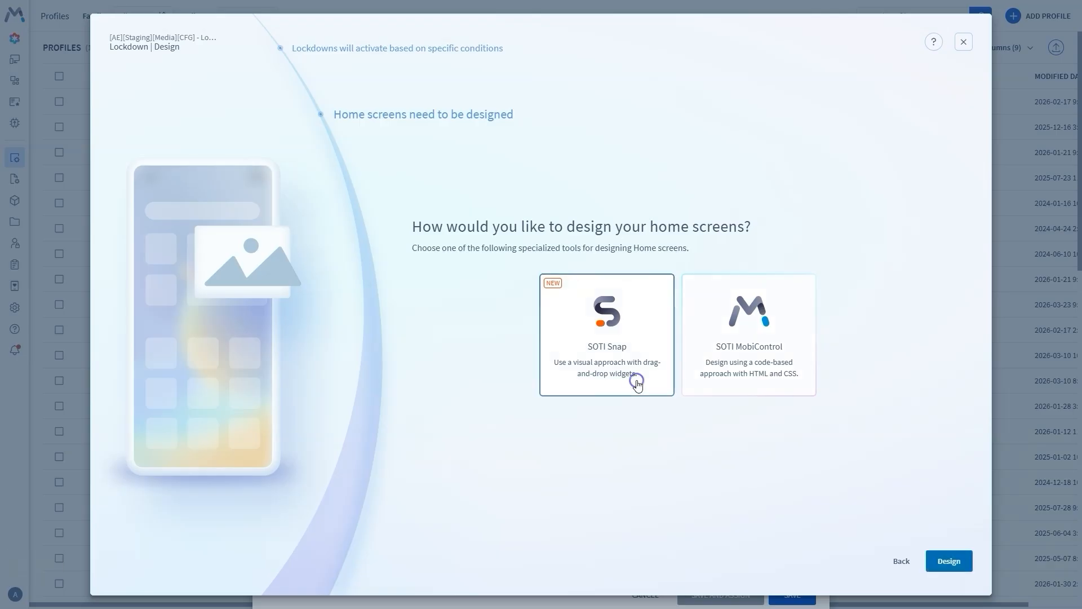
left_click(946, 566)
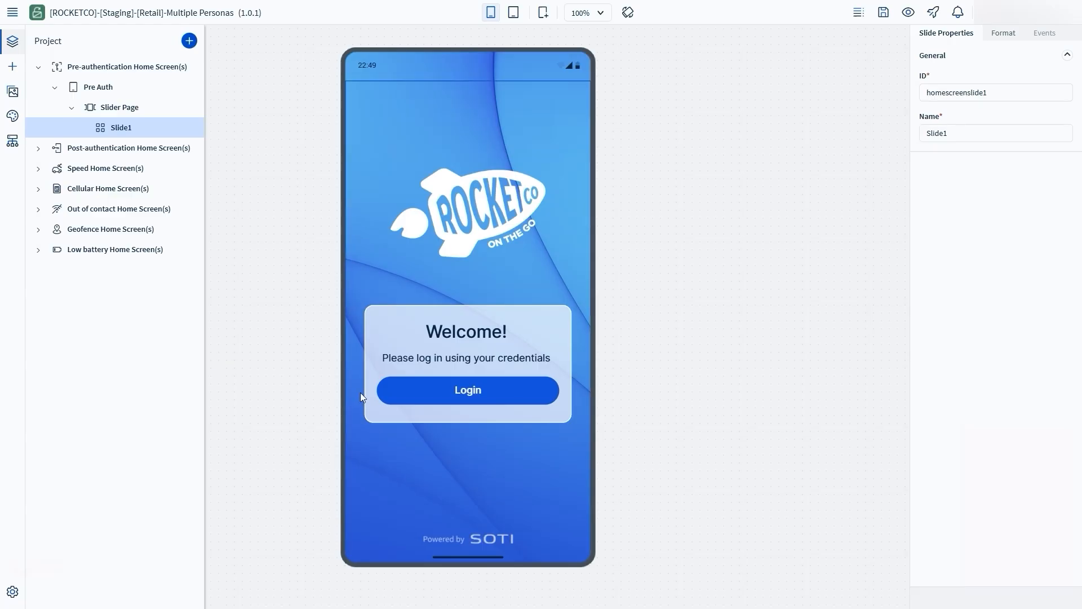
- Review the StoreAssociate, DeliveryDriver and StoreManager post-authentication home screens in Snap
left_click(419, 398)
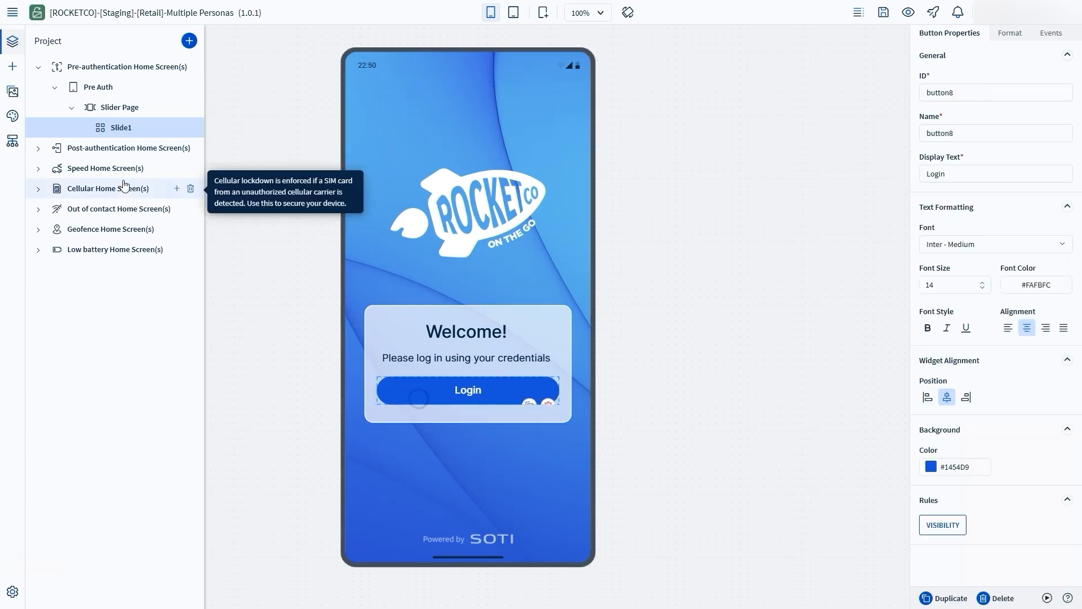
left_click(40, 150)
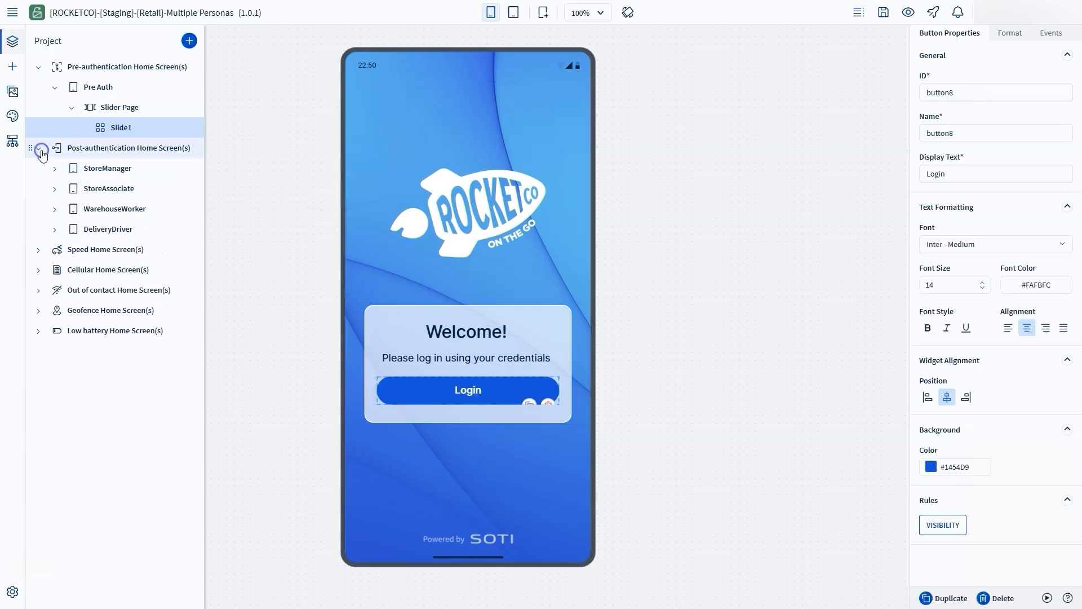
left_click(105, 190)
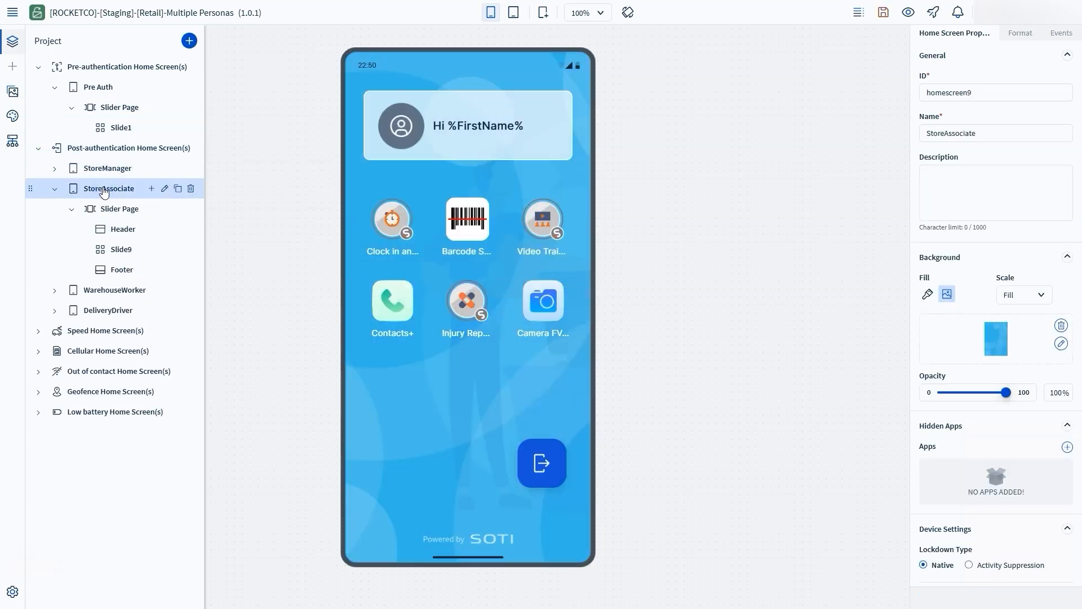
left_click(104, 316)
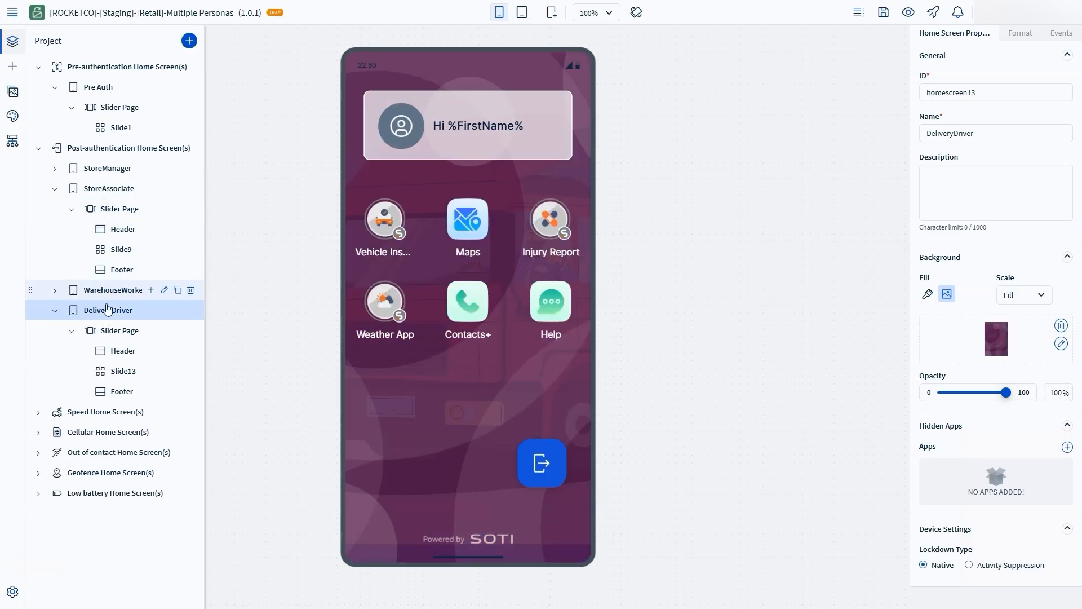
left_click(103, 169)
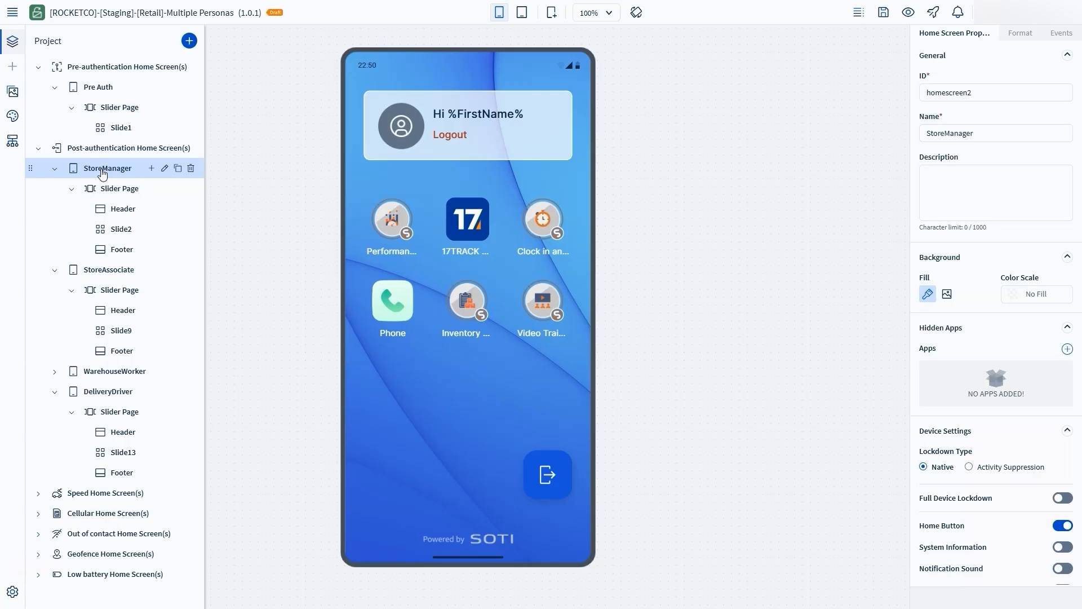
left_click(38, 149)
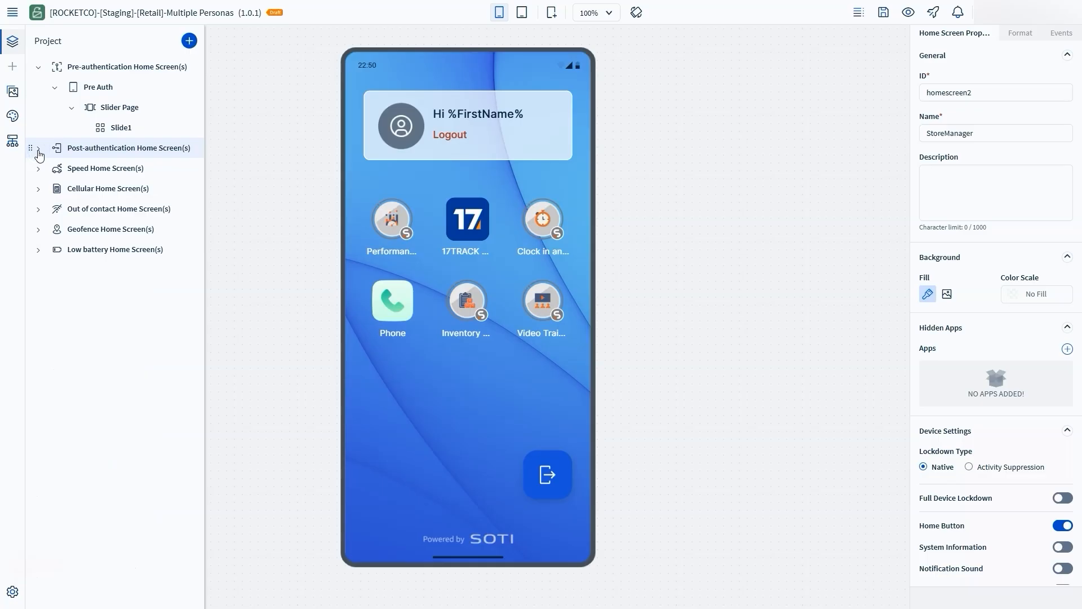
- View the Speed Control screen and open the Multiple Personas app, returning to StoreManager
left_click(37, 168)
left_click(95, 190)
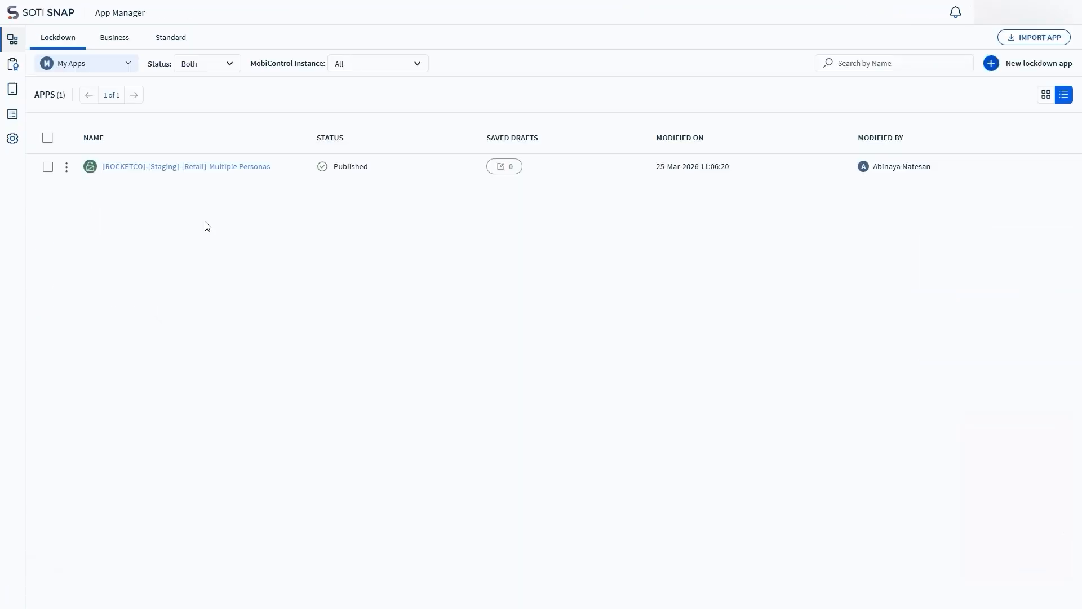
left_click(208, 168)
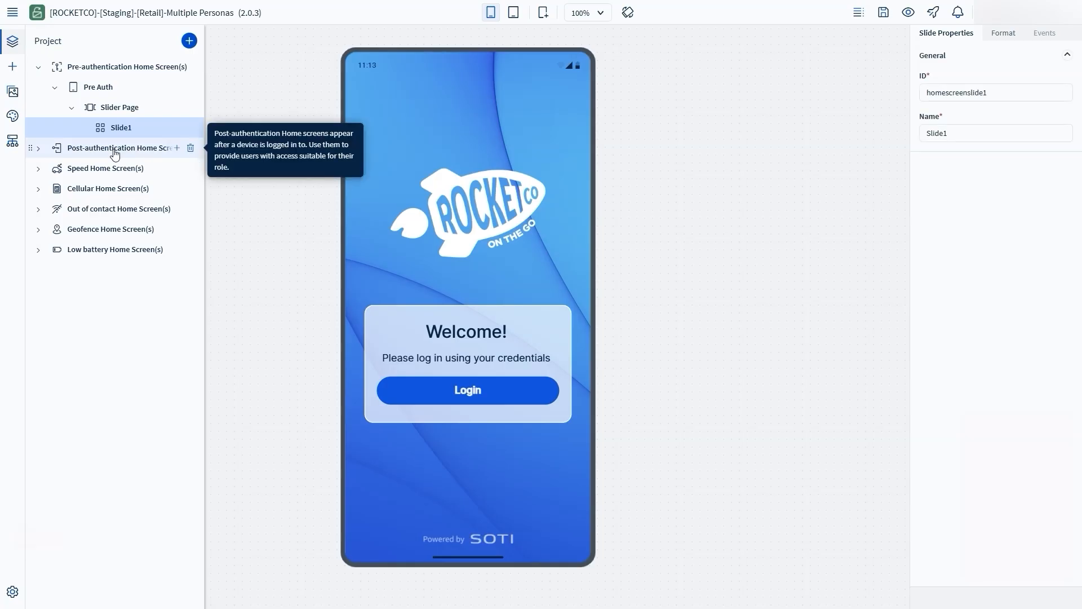
left_click(38, 148)
left_click(101, 169)
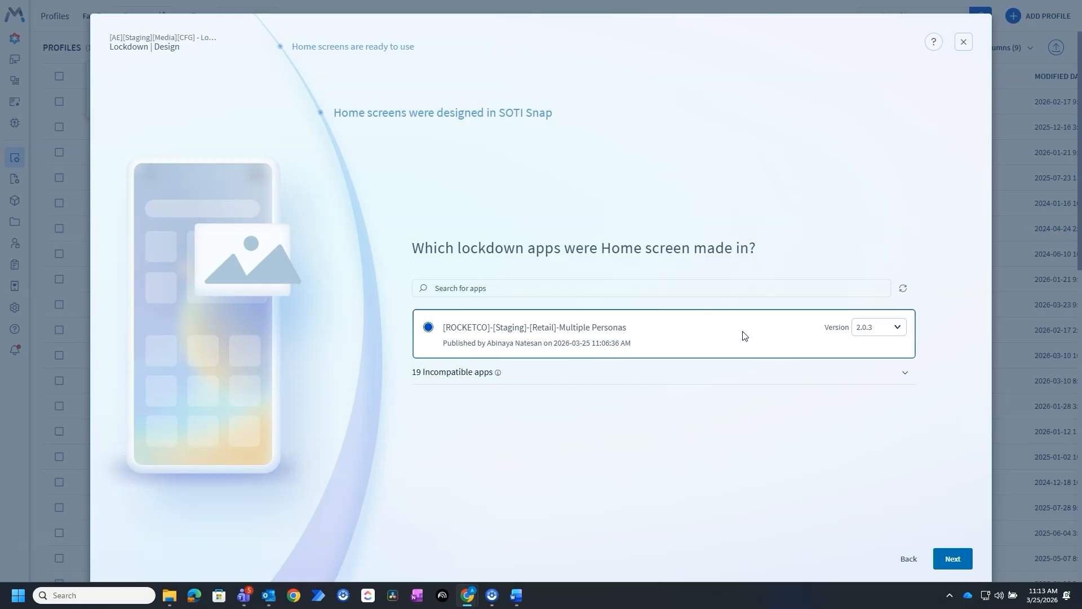
- Keep Multiple Personas version 2.0.3 and accept Pre Auth as the before-login home screen
left_click(896, 332)
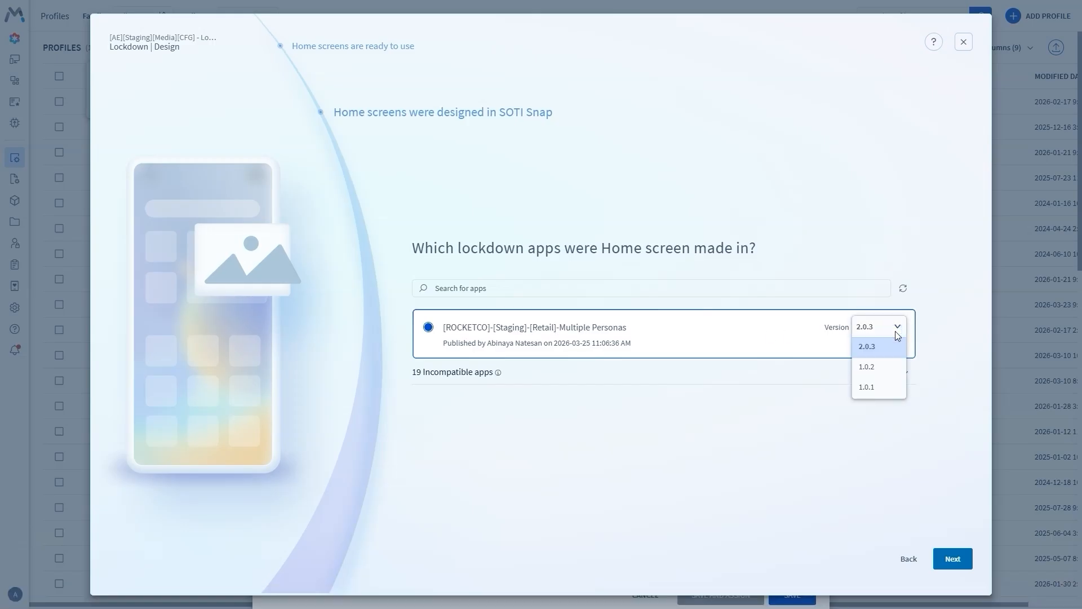
left_click(892, 347)
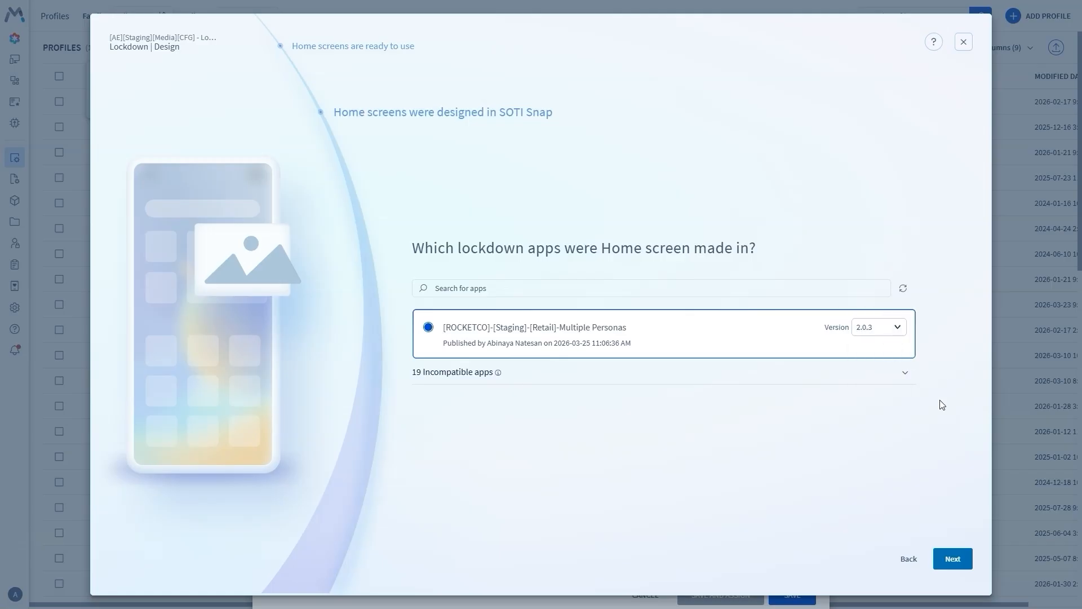
left_click(943, 556)
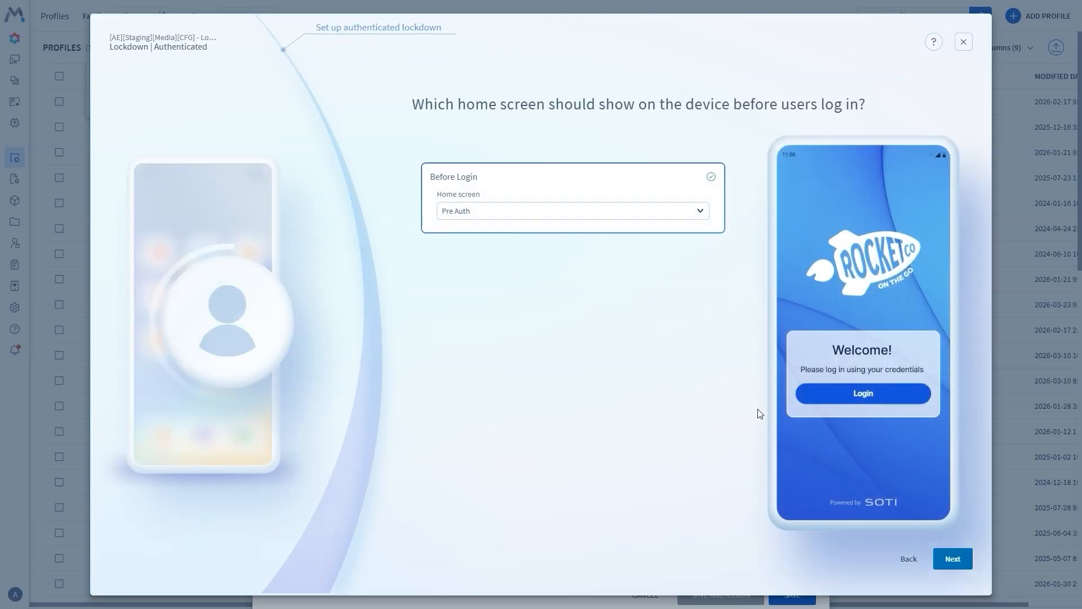
left_click(953, 559)
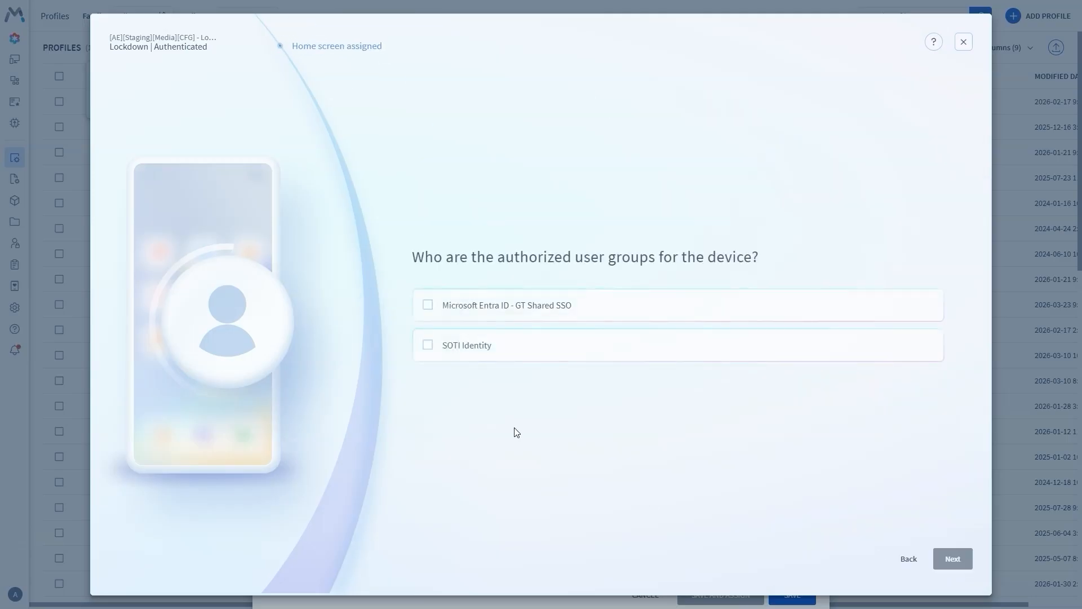
- Authorize SOTI Identity groups Store Associate, Store Manager, Warehouse Worker and Logistics Drivers
left_click(427, 347)
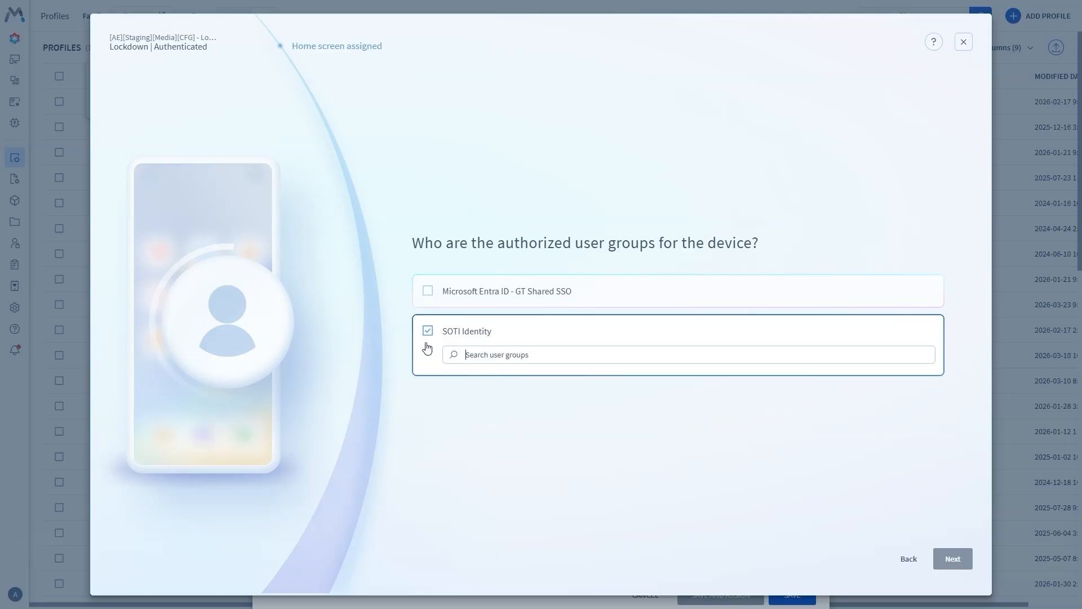
type("store")
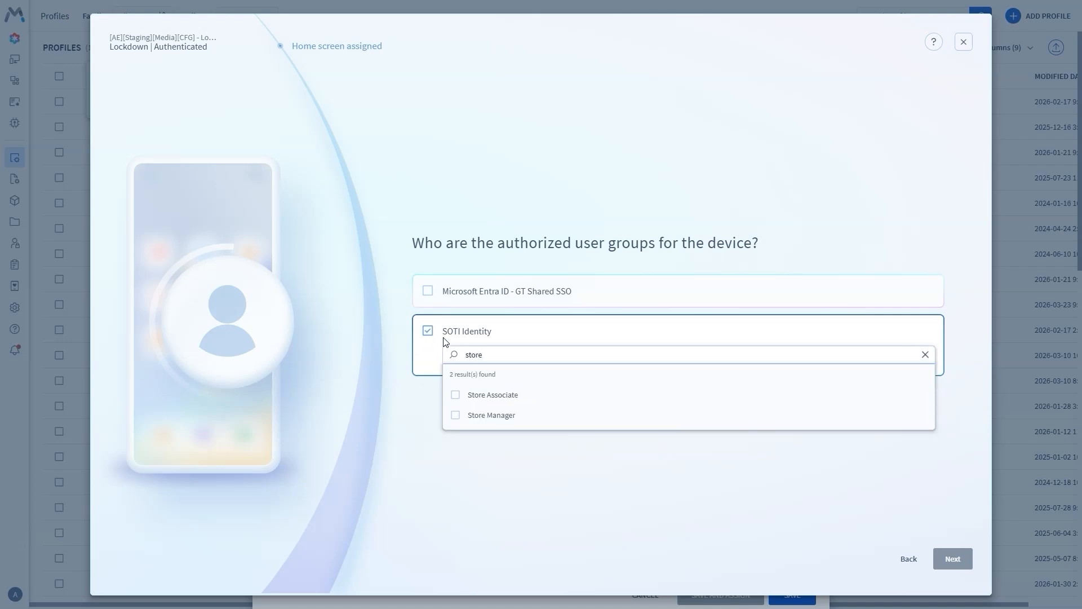
left_click(456, 395)
left_click(456, 400)
left_click(542, 340)
type("ware")
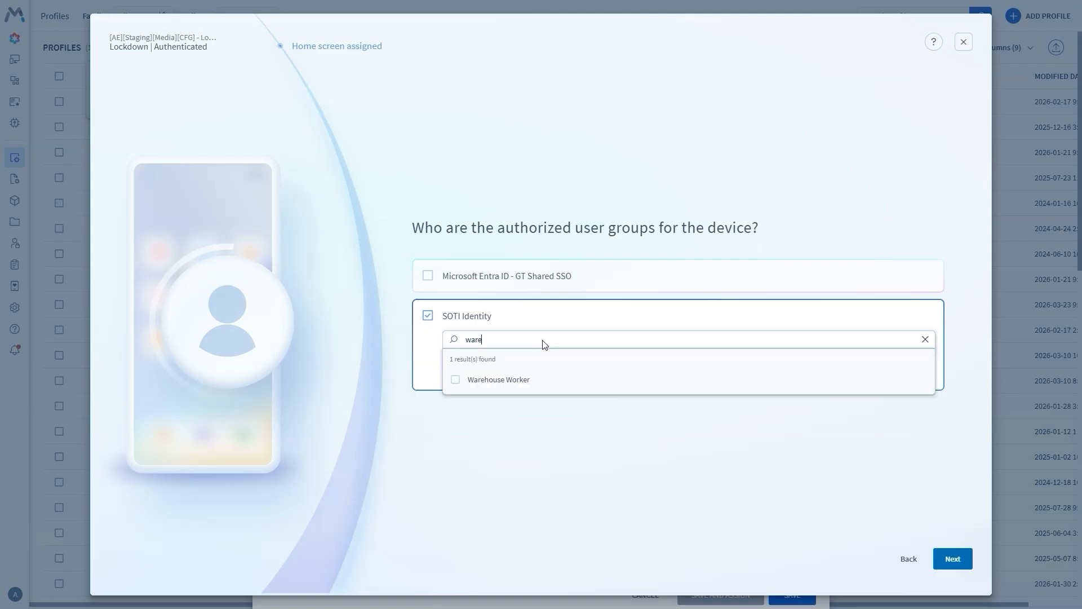
left_click(541, 379)
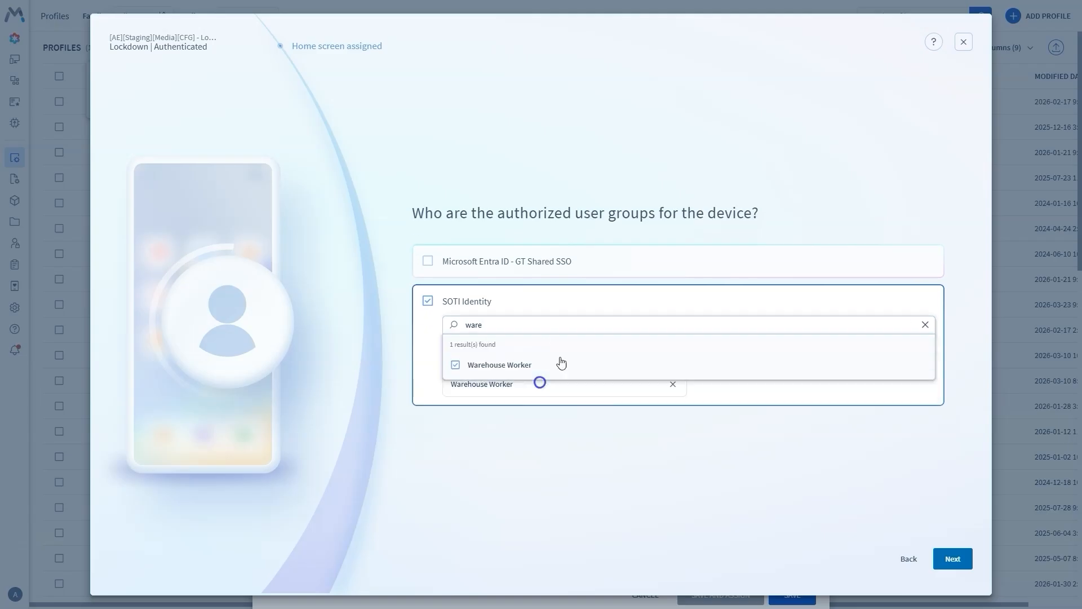
left_click(946, 563)
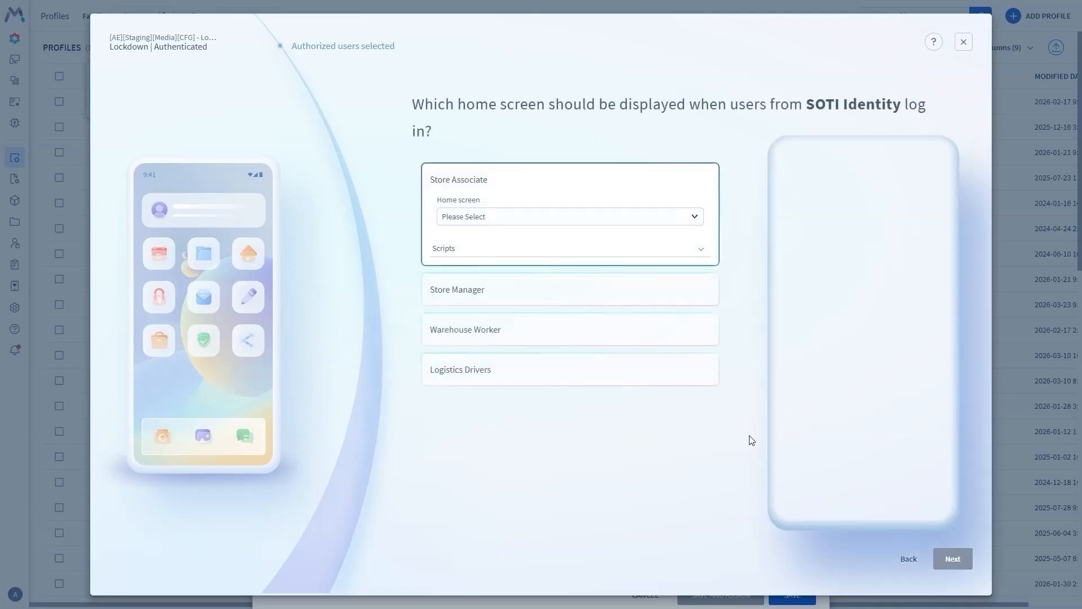
- Give Store Associate the StoreAssociate home screen and the Display Device Information - JS login script
left_click(698, 218)
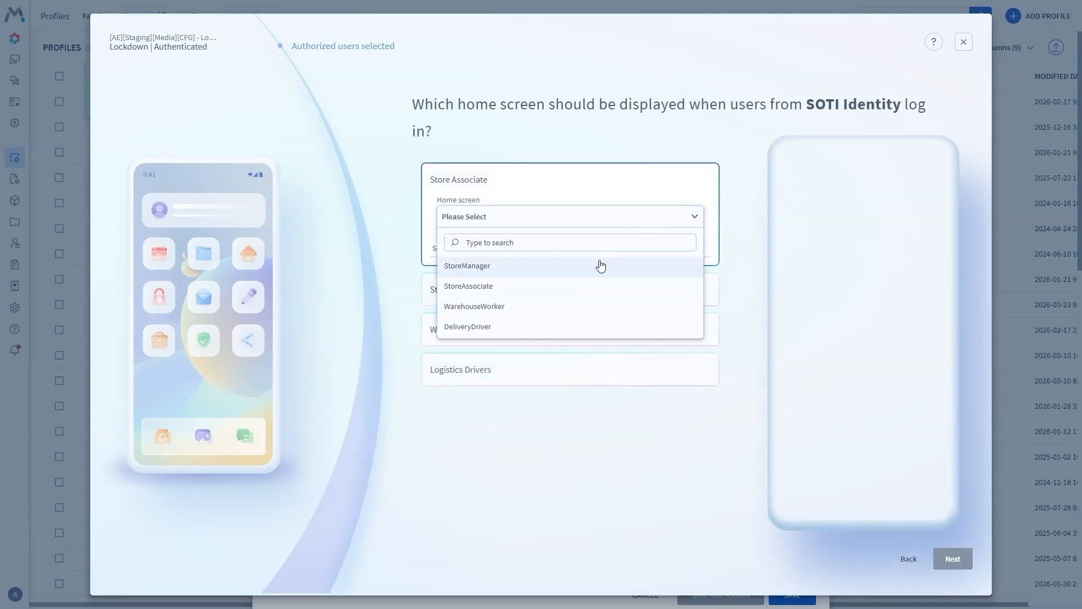
left_click(597, 281)
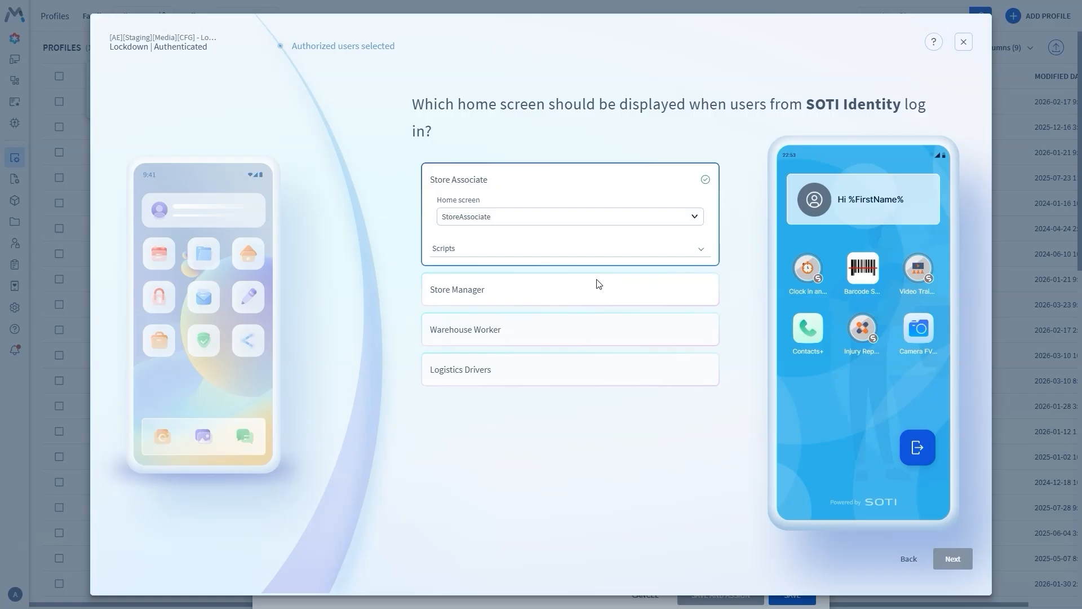
left_click(701, 250)
left_click(702, 288)
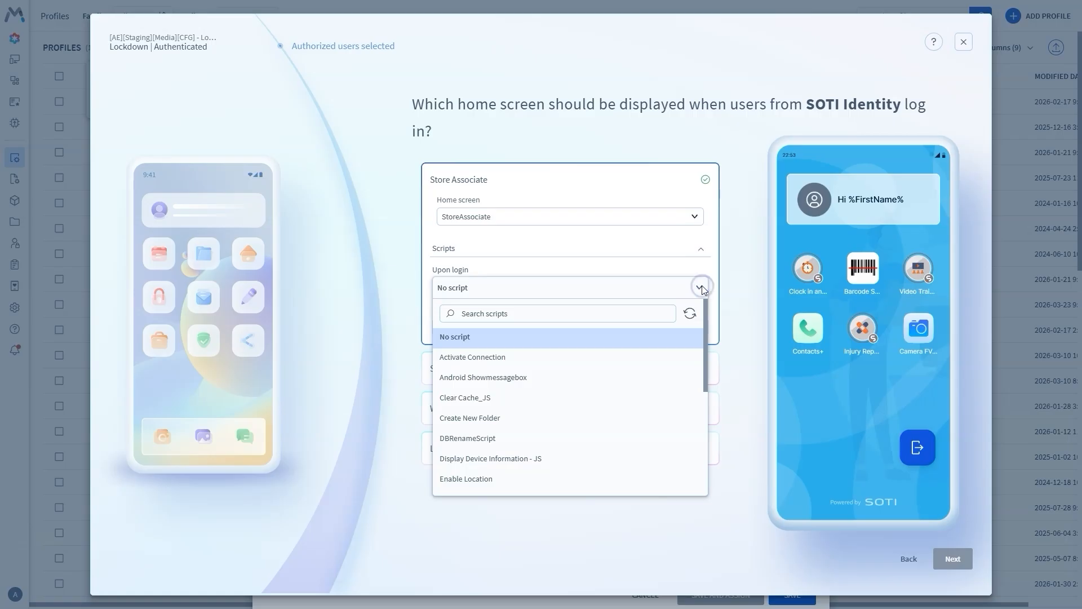
left_click(664, 458)
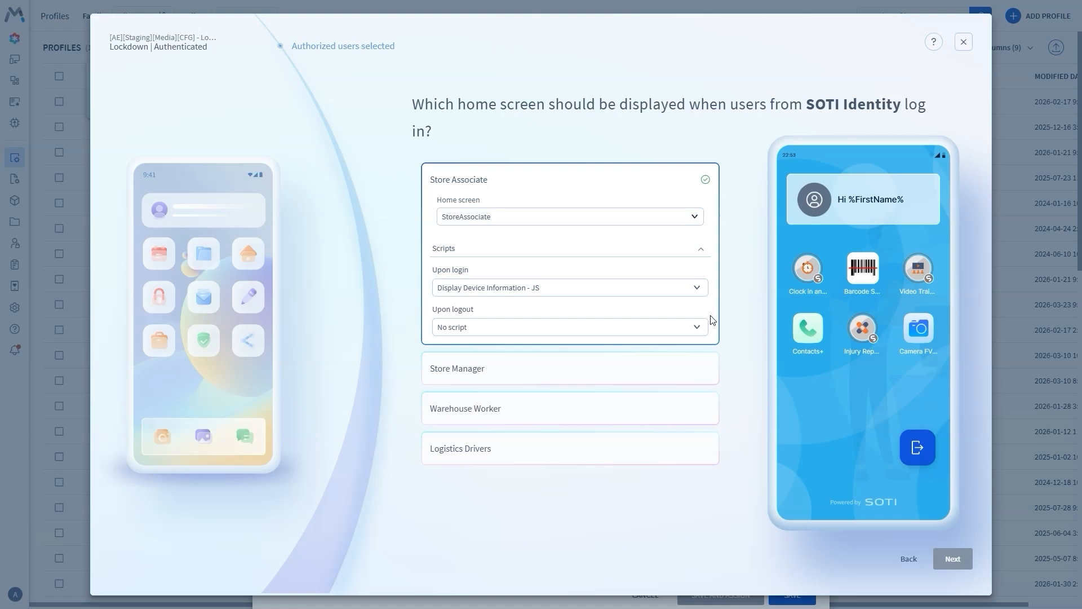
- Assign StoreManager, WarehouseWorker and DeliveryDriver home screens to their groups
left_click(704, 374)
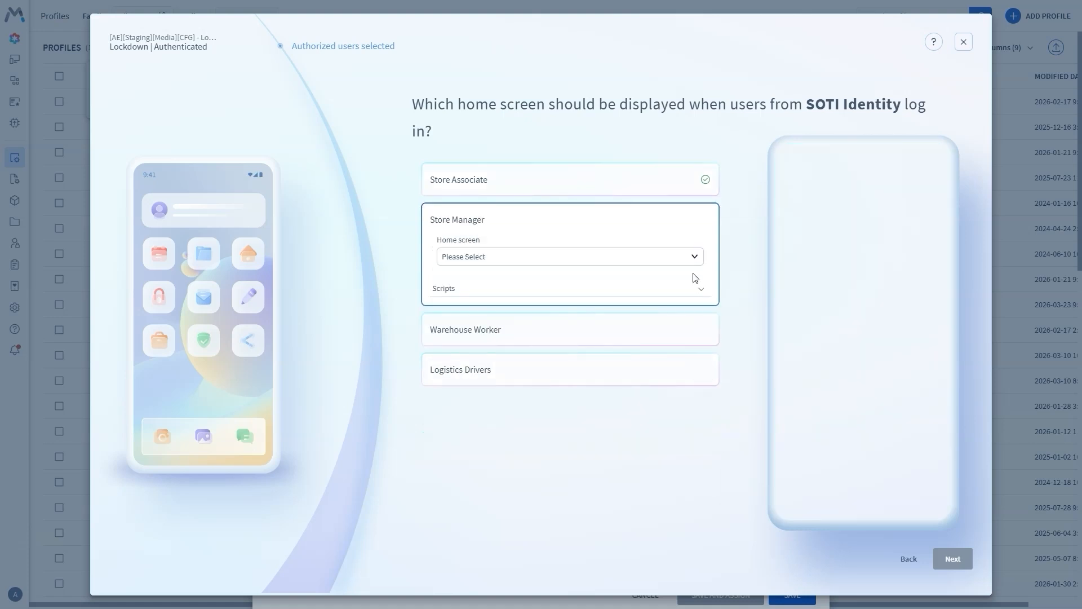
left_click(694, 257)
left_click(636, 307)
left_click(690, 332)
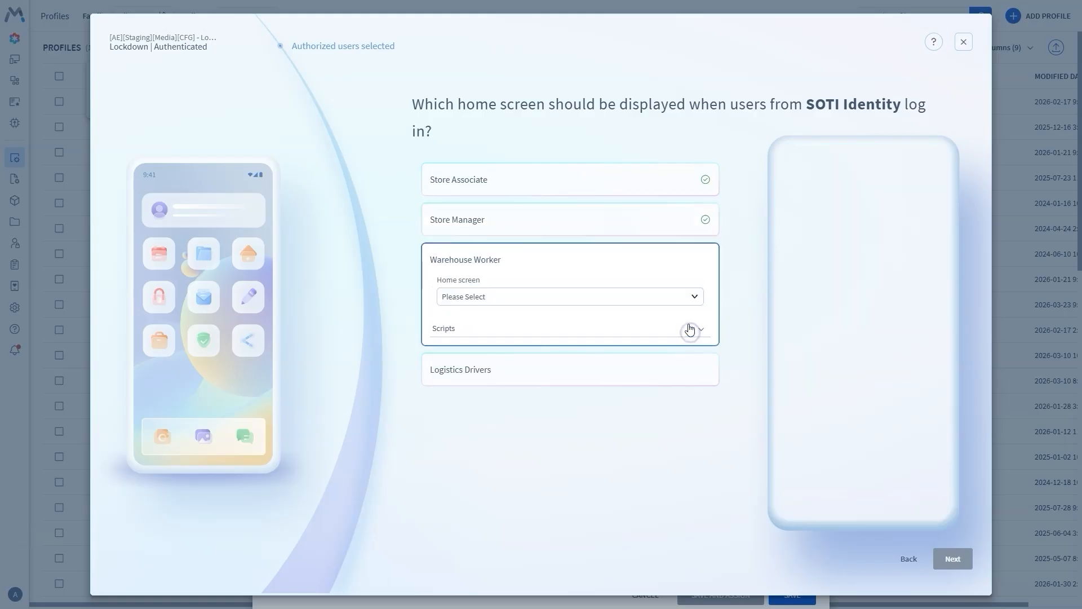
left_click(695, 299)
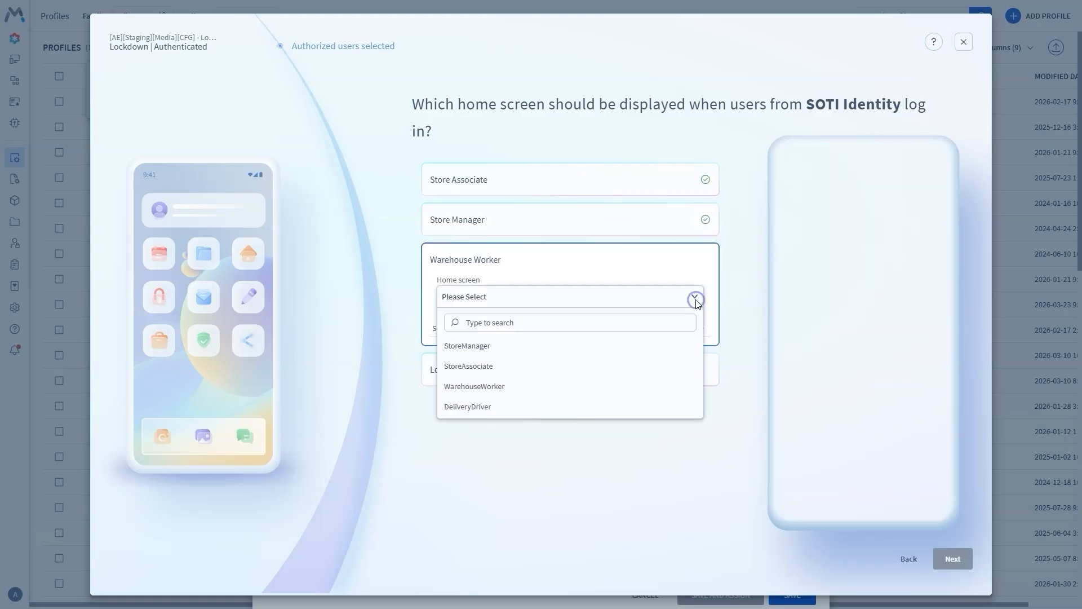
left_click(597, 385)
left_click(597, 381)
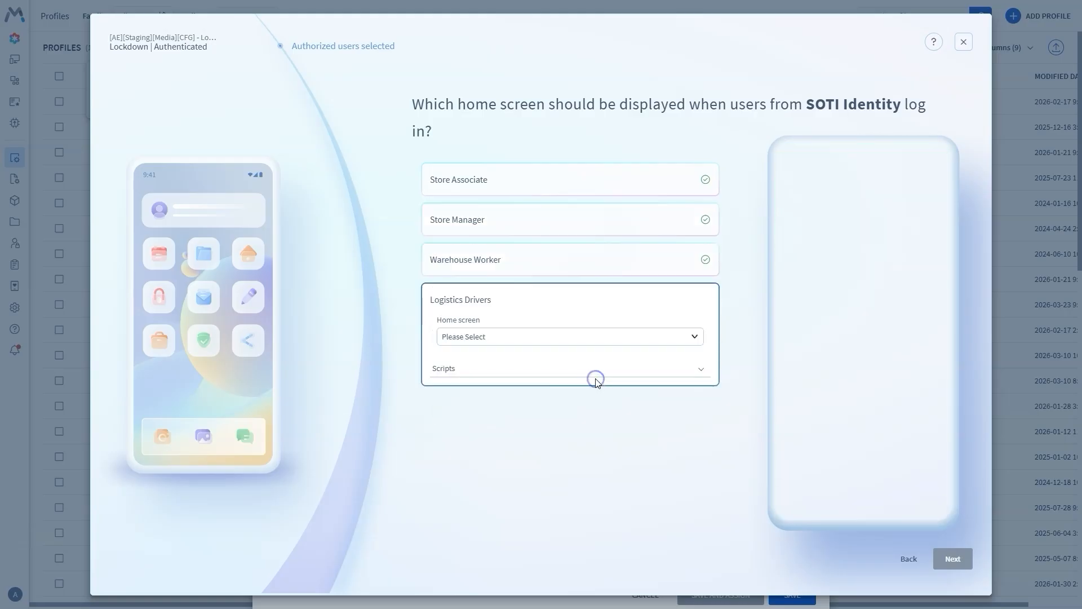
left_click(692, 338)
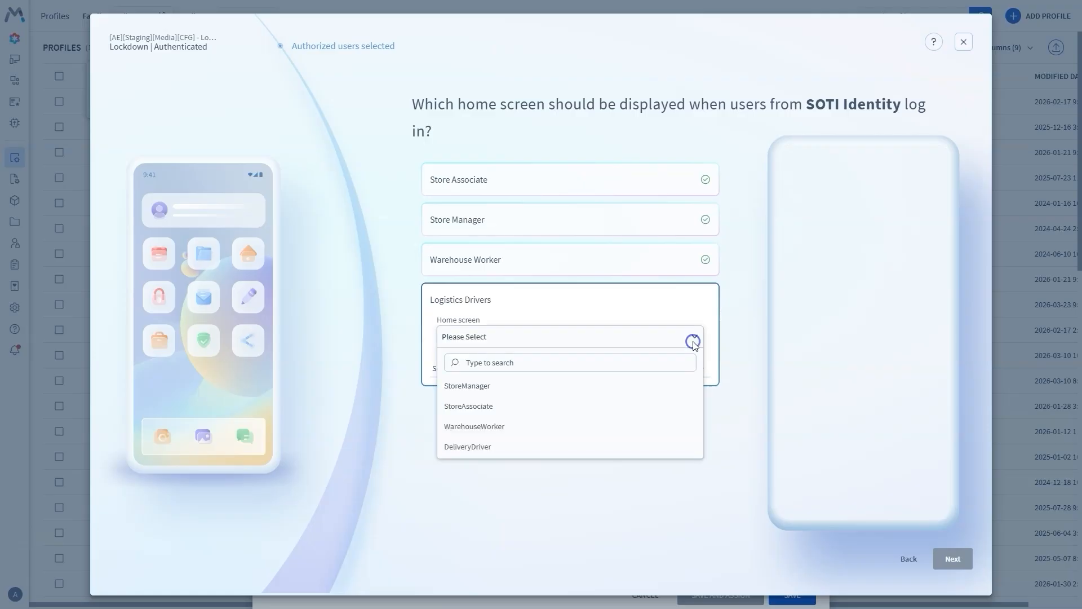
left_click(601, 446)
left_click(945, 562)
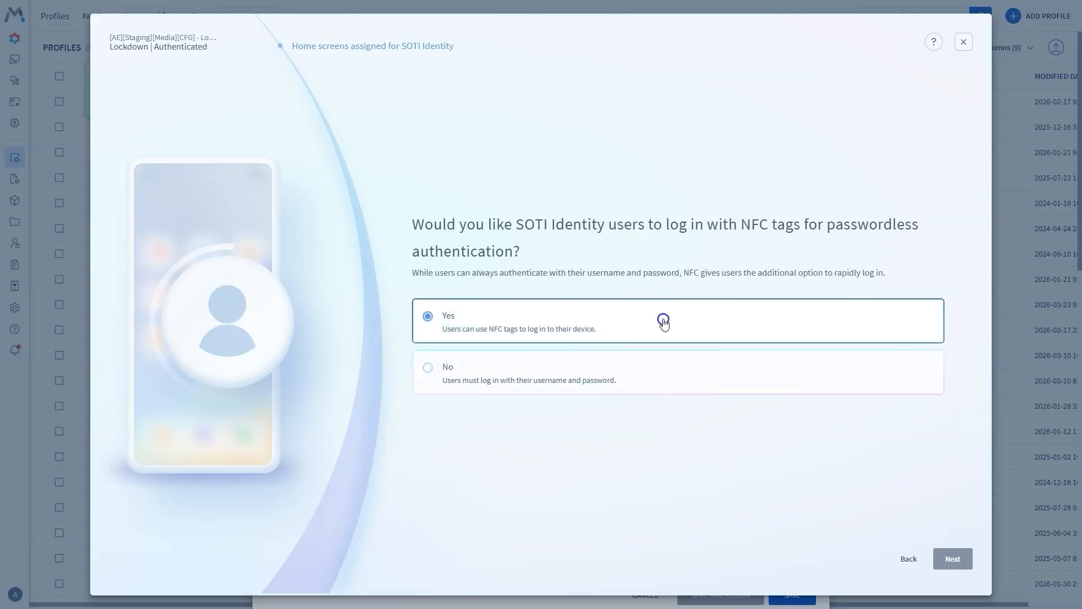
- Enable NFC login, unlocking with session NFC after 60 minutes of inactivity
left_click(664, 322)
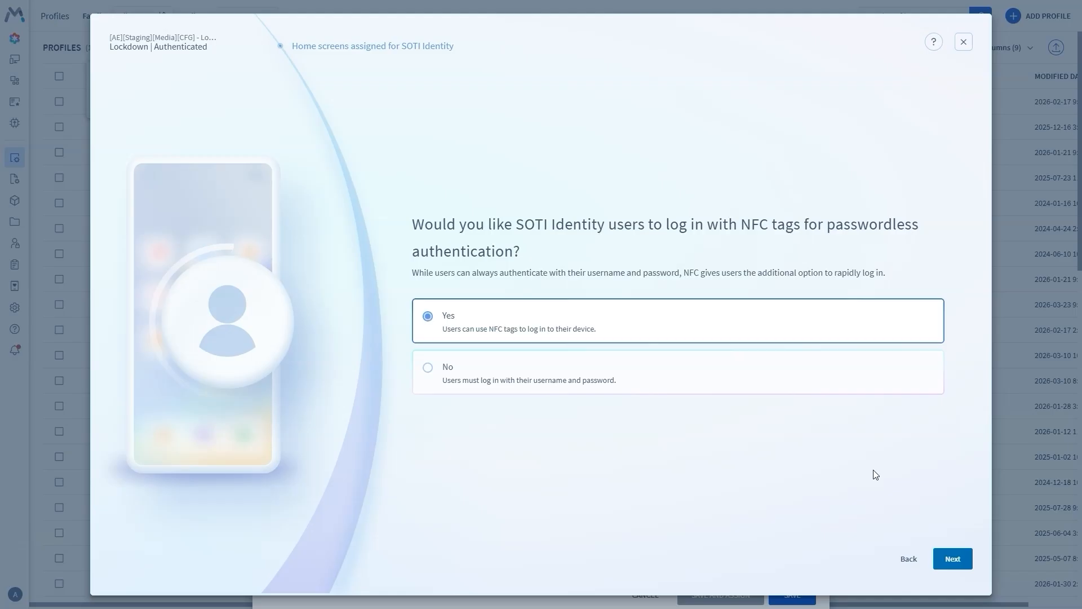
left_click(949, 558)
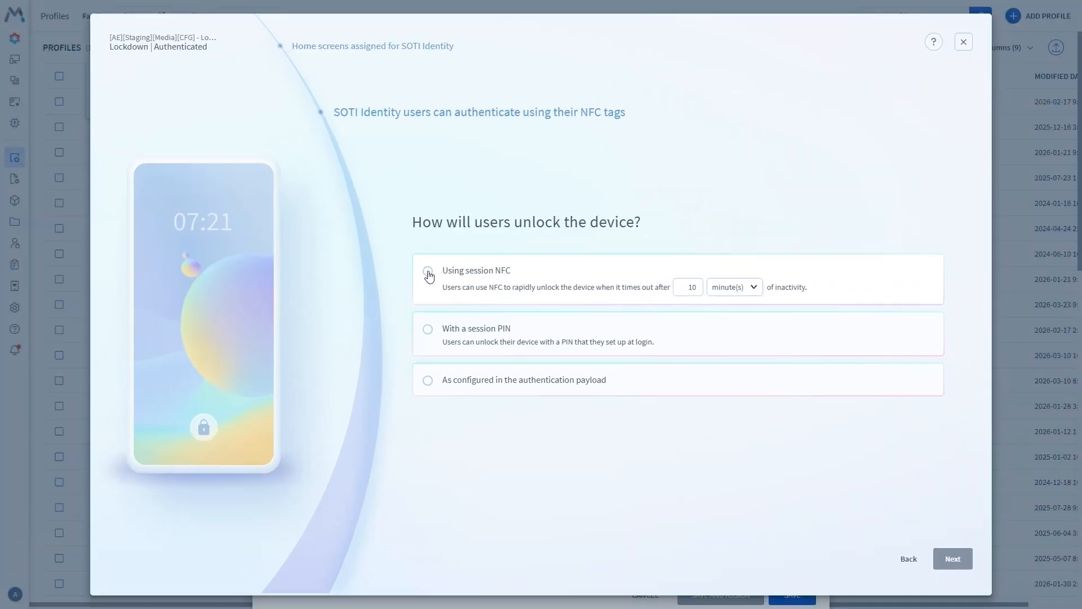
left_click(428, 273)
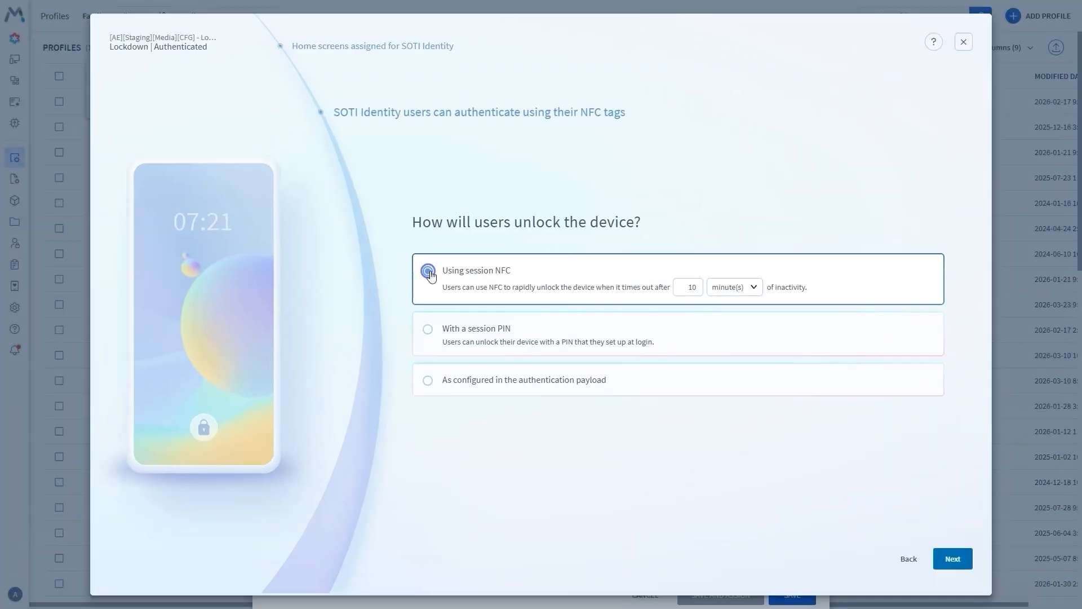
double_click(694, 288)
type("60")
left_click(940, 564)
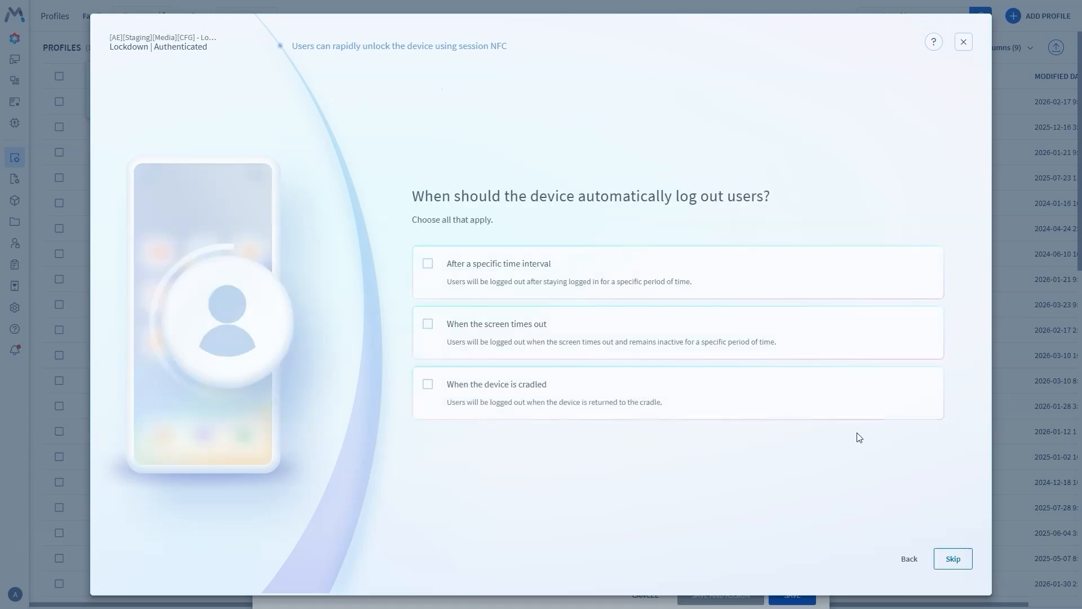
- Log users out after a 5-minute screen timeout and clear all app data on logout
left_click(817, 341)
left_click(674, 343)
type("5")
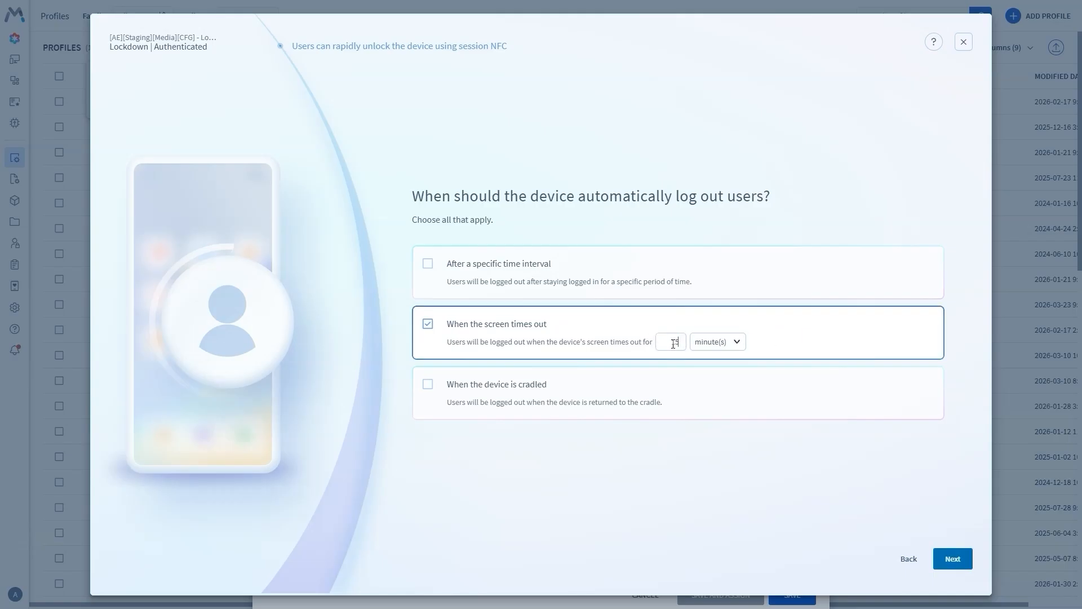
left_click(940, 559)
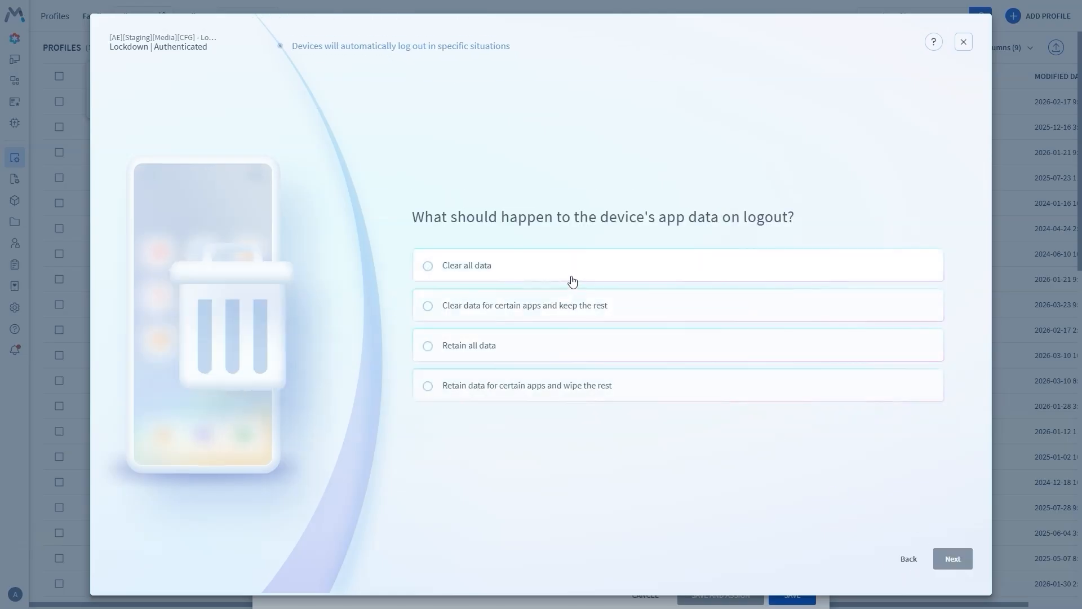
left_click(571, 274)
left_click(947, 557)
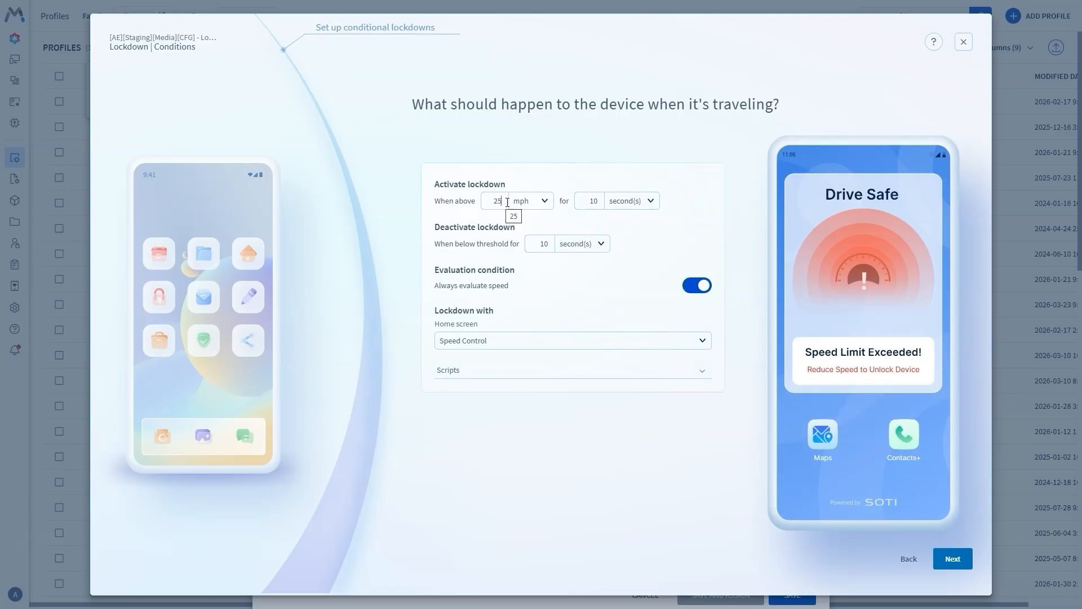
- Switch the travel lockdown speed unit to km/h and accept the carrier and out-of-contact lockdowns
key("BackSpace")
left_click(542, 203)
left_click(538, 239)
key("BackSpace")
key("BackSpace")
left_click(951, 558)
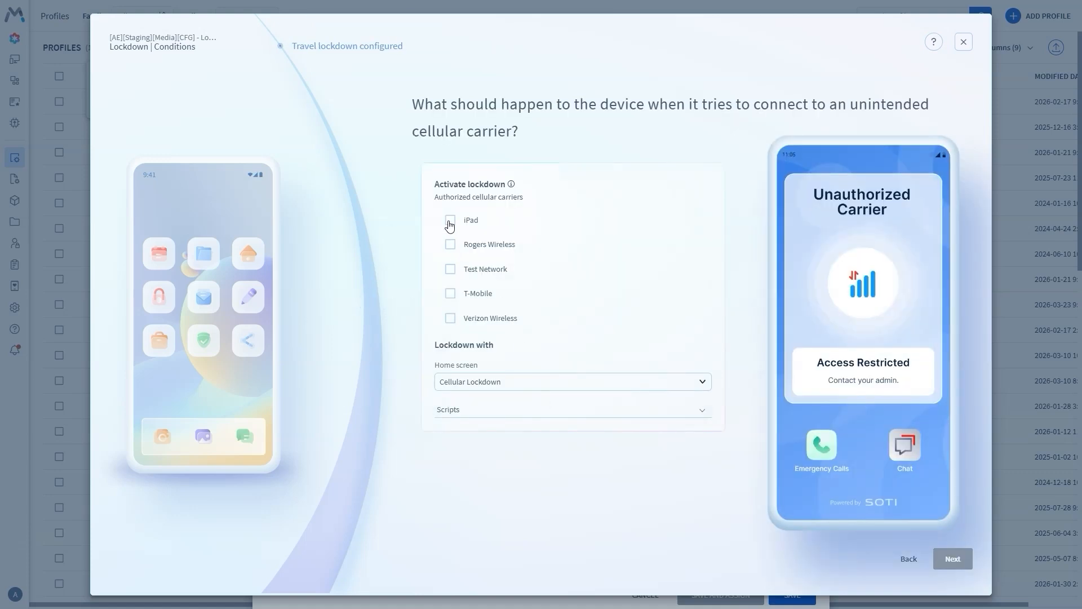
left_click(953, 558)
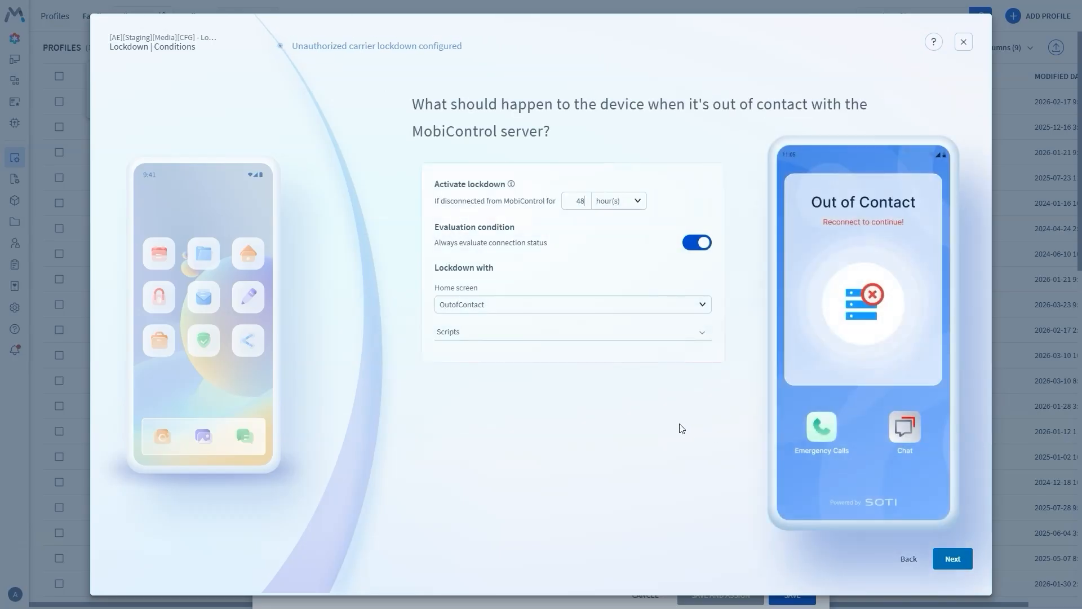
left_click(952, 558)
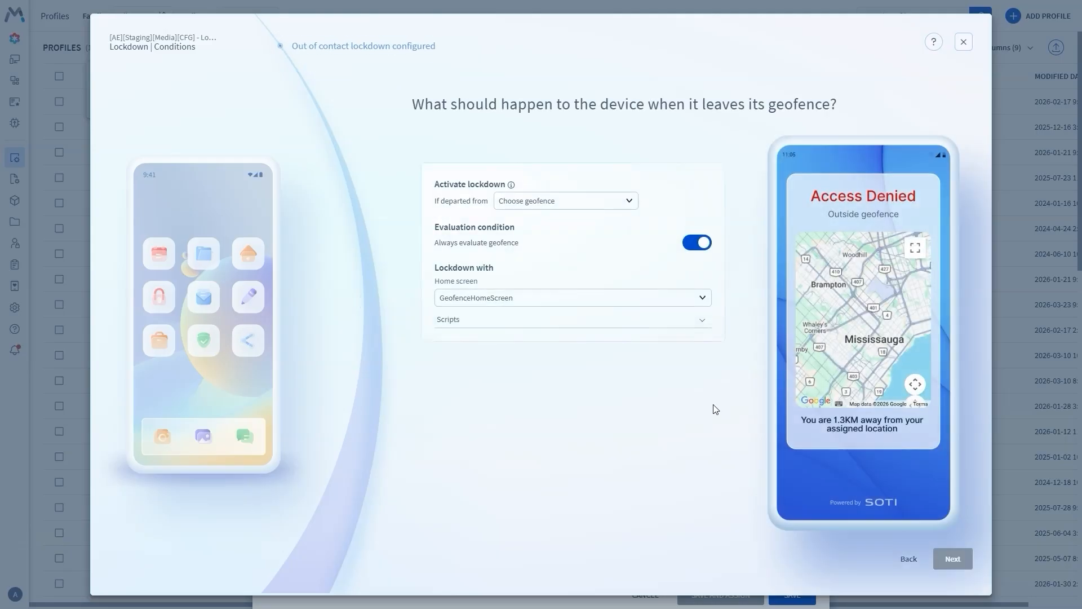
- Use the HQ Meadowvale geofence for the geofence lockdown and accept the low-battery lockdown
left_click(589, 205)
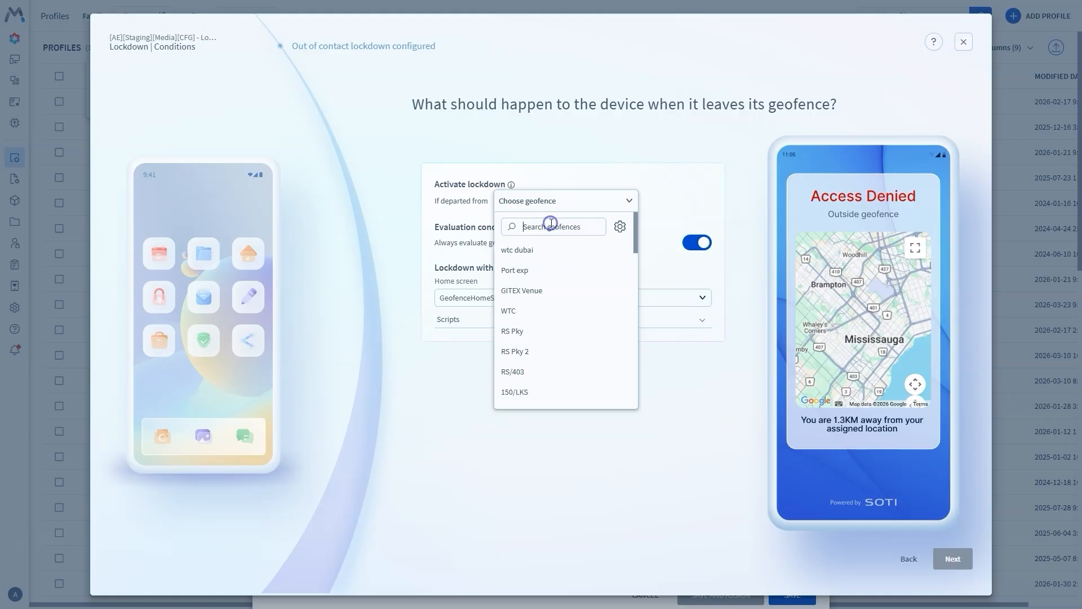
type("hq")
left_click(536, 251)
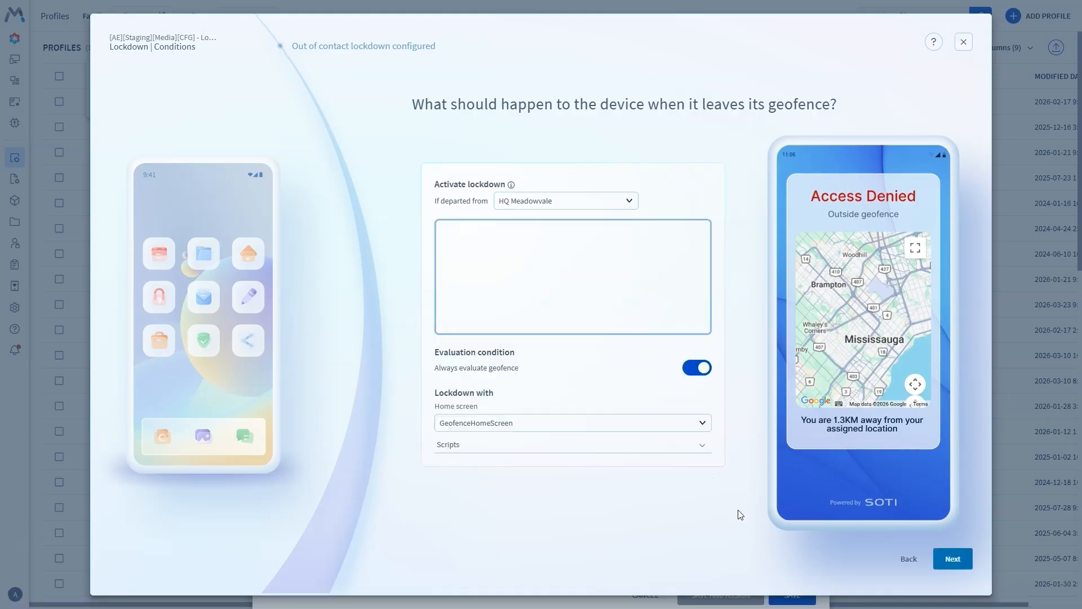
left_click(951, 559)
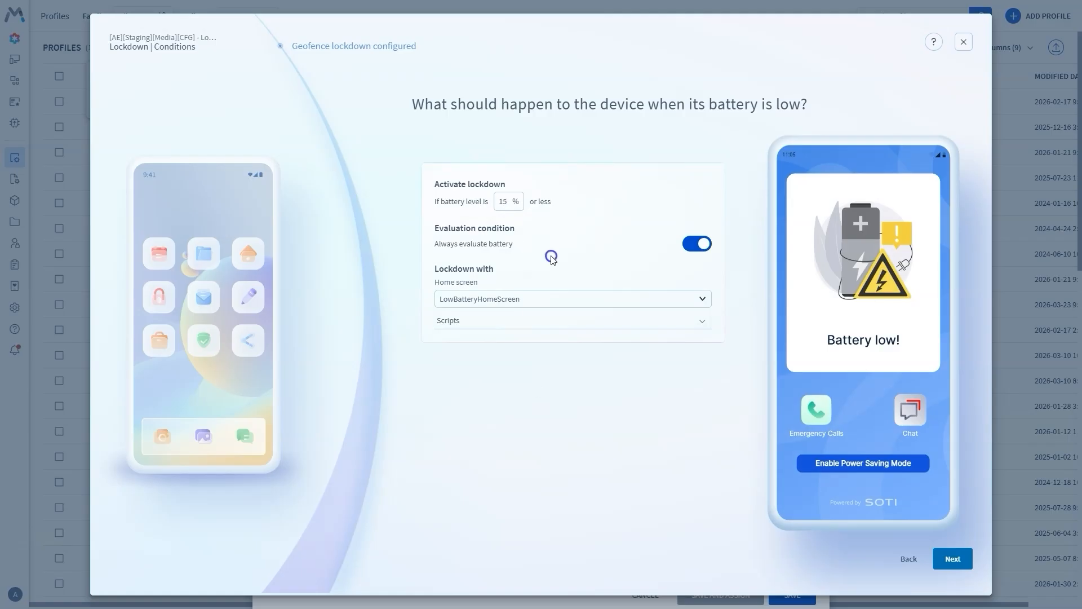
left_click(950, 560)
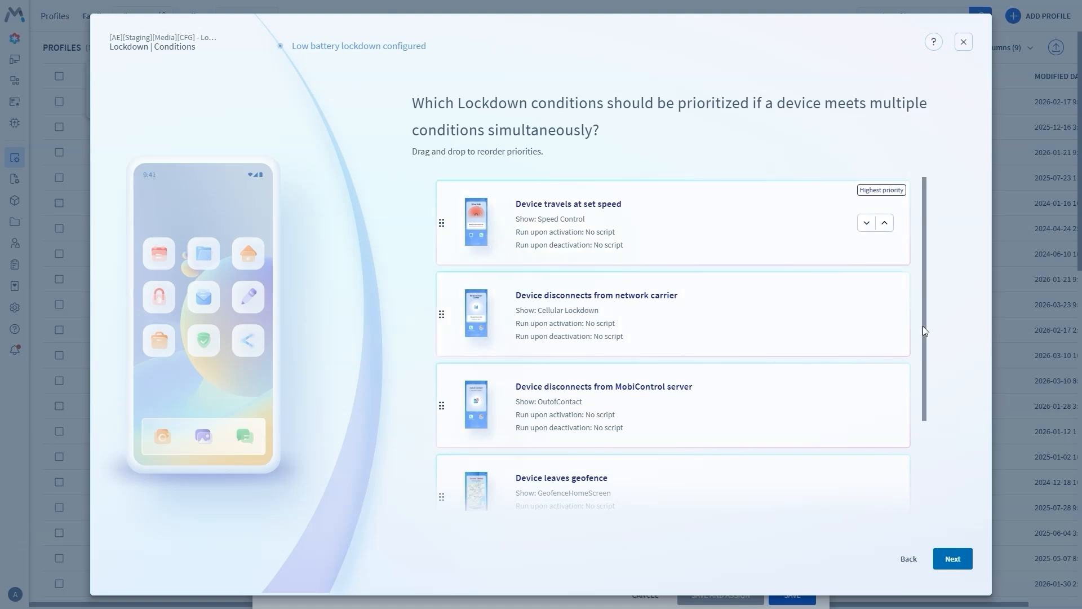
- Rank low battery above leaving the geofence and server disconnection above carrier disconnection
left_click_drag(925, 326, 922, 446)
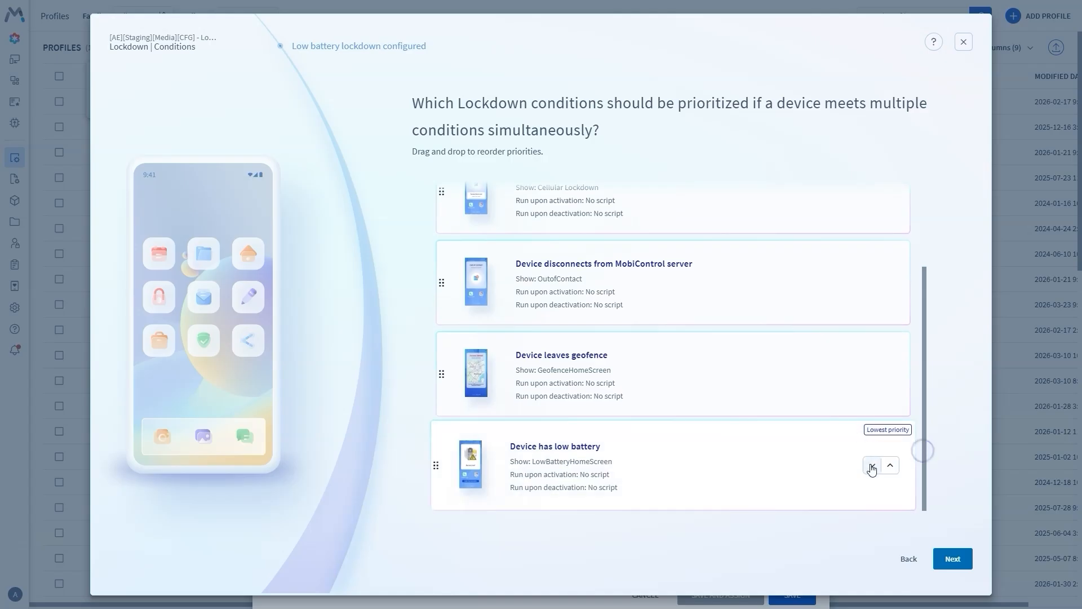
left_click(887, 466)
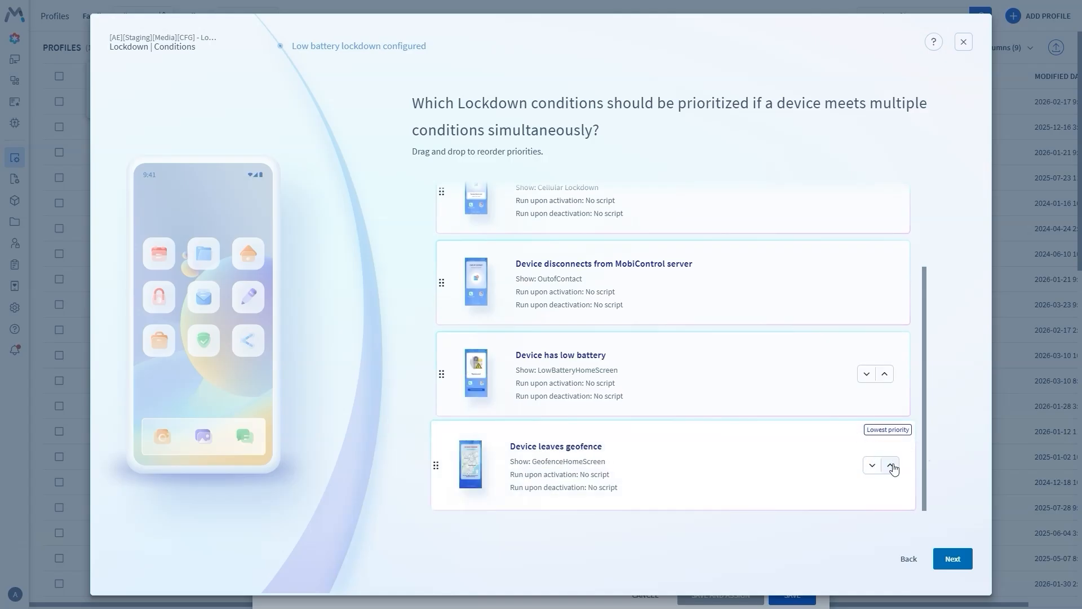
scroll(913, 427, "up", 2)
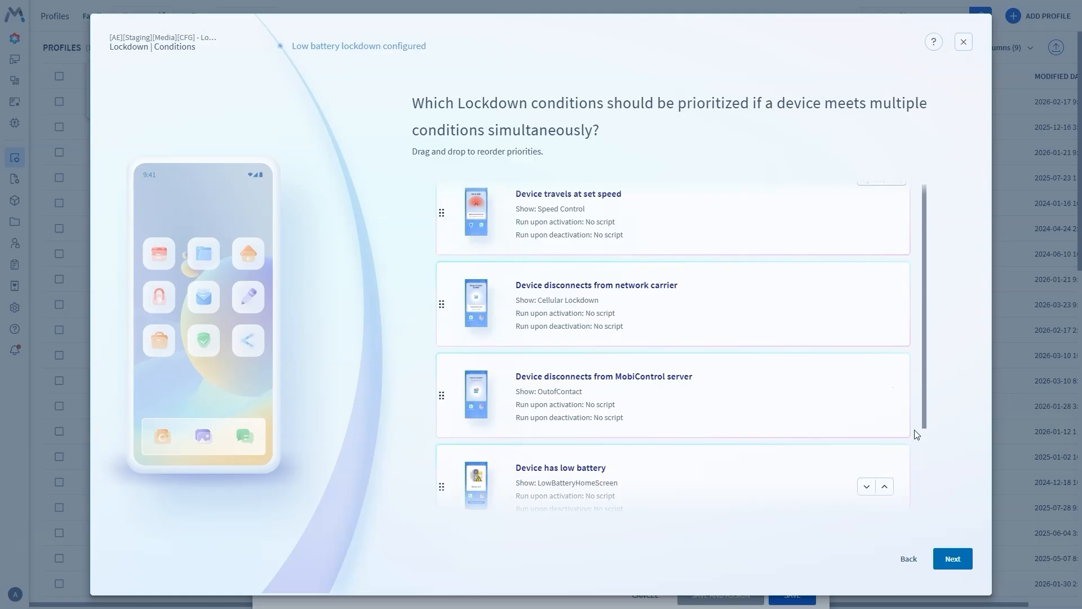
scroll(914, 430, "up", 1)
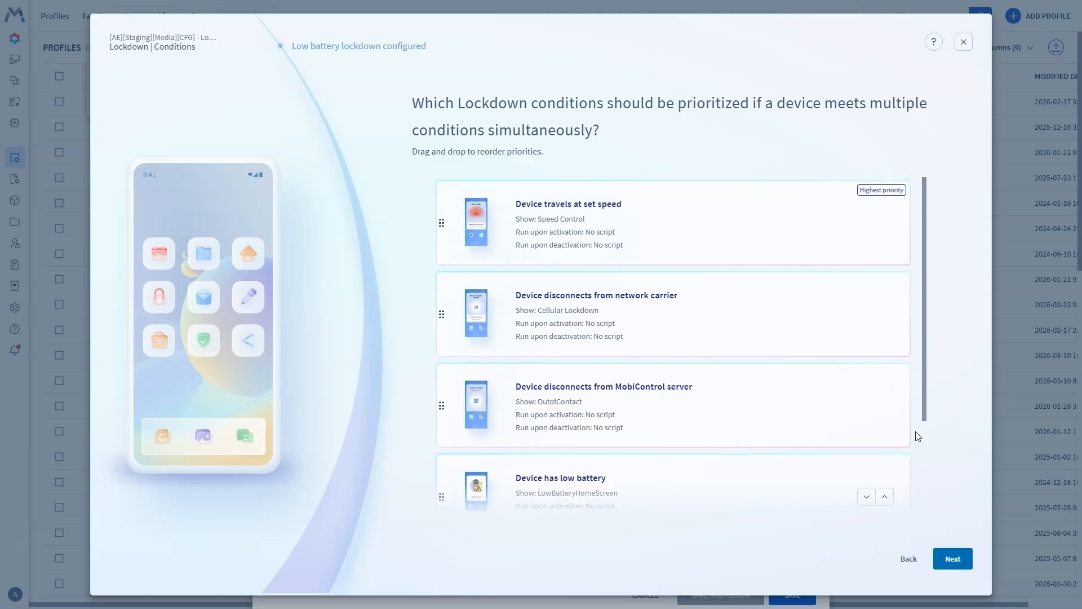
left_click(892, 407)
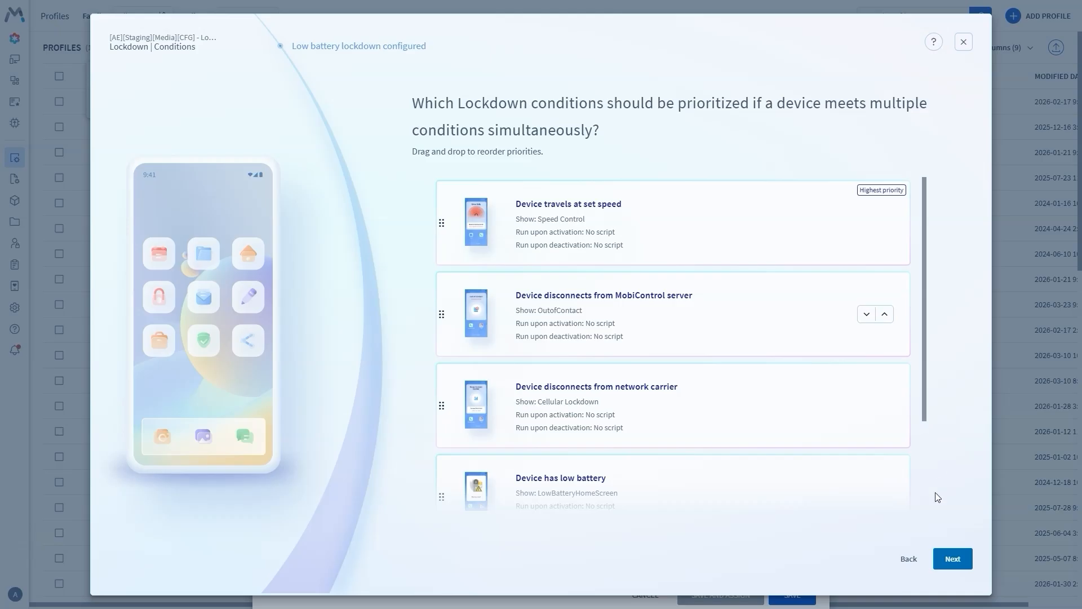
left_click(951, 559)
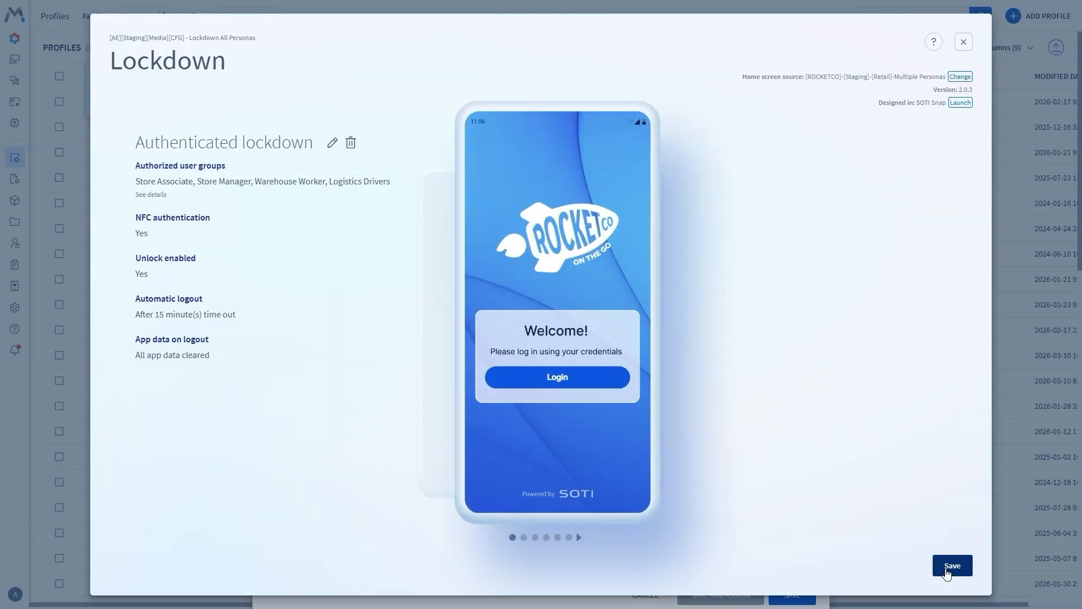
- Save the Lockdown configuration and add an Authentication configuration with an administrator password
left_click(947, 572)
left_click(807, 122)
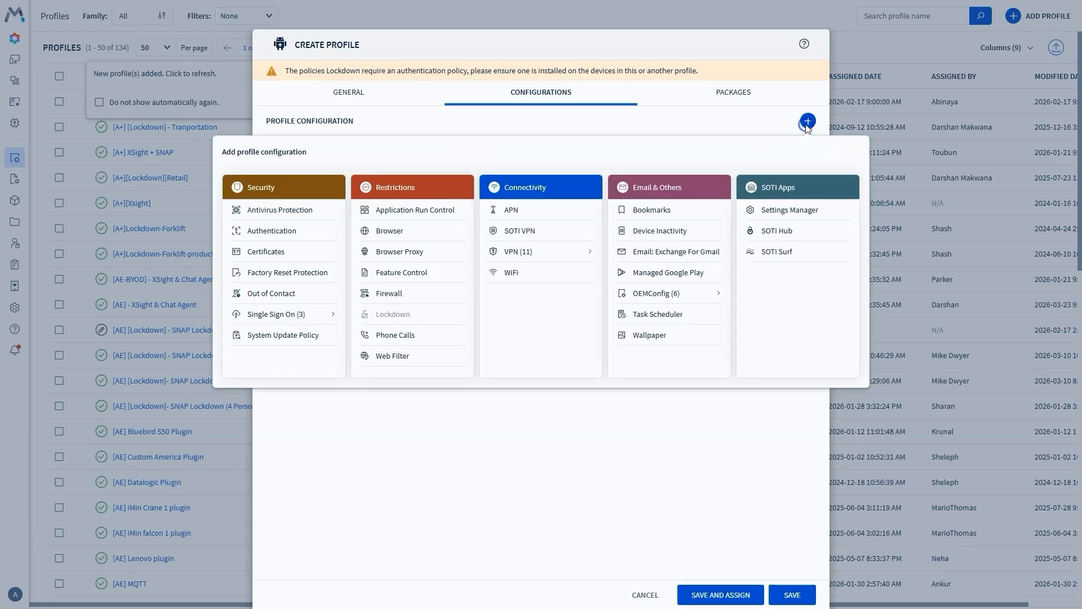
left_click(284, 237)
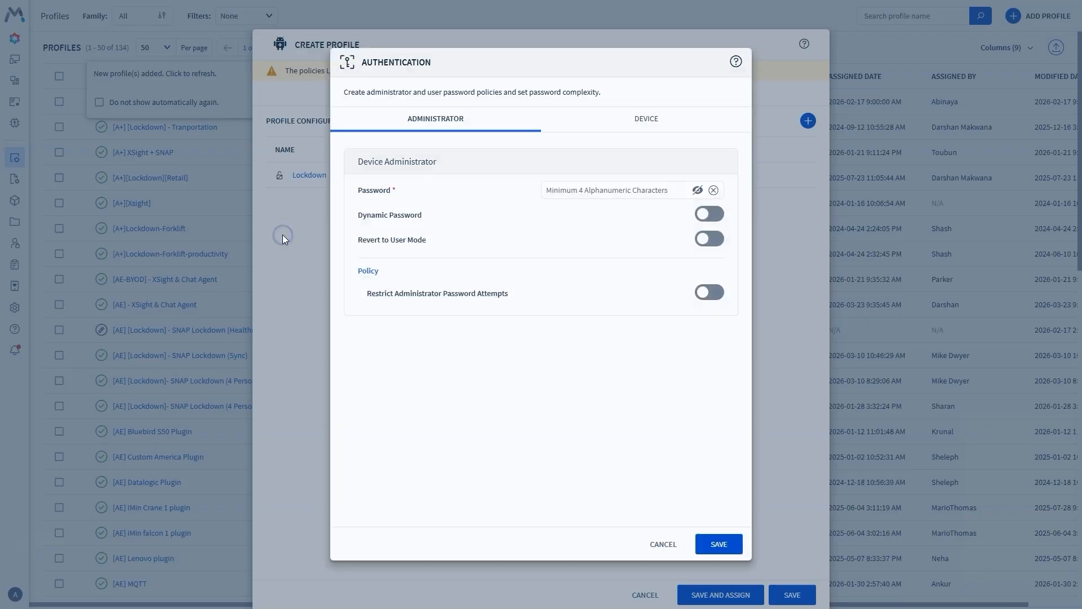
left_click(600, 191)
type("1234567")
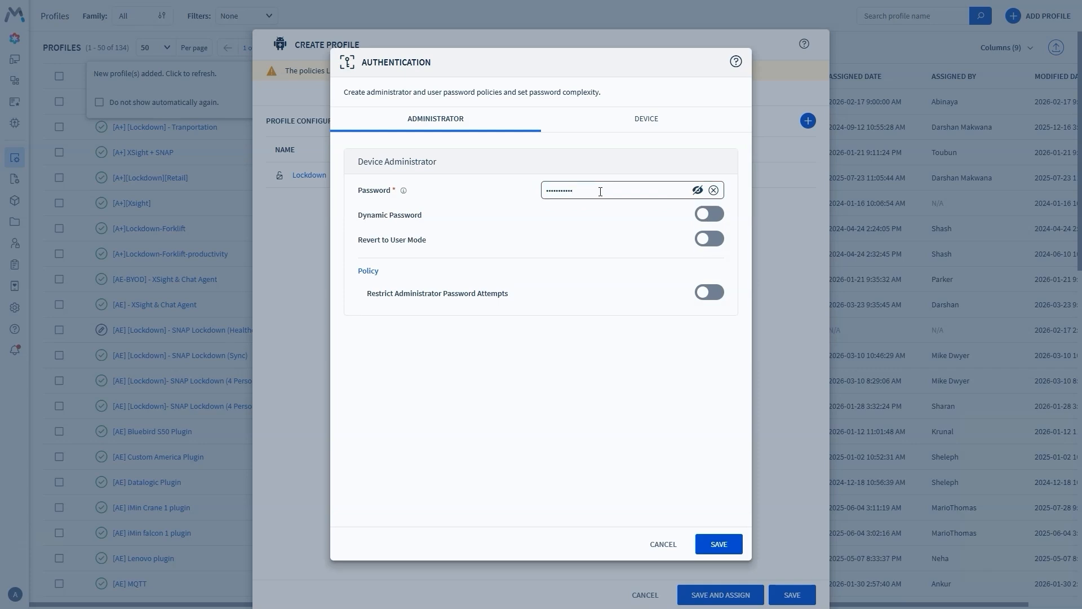
left_click(719, 543)
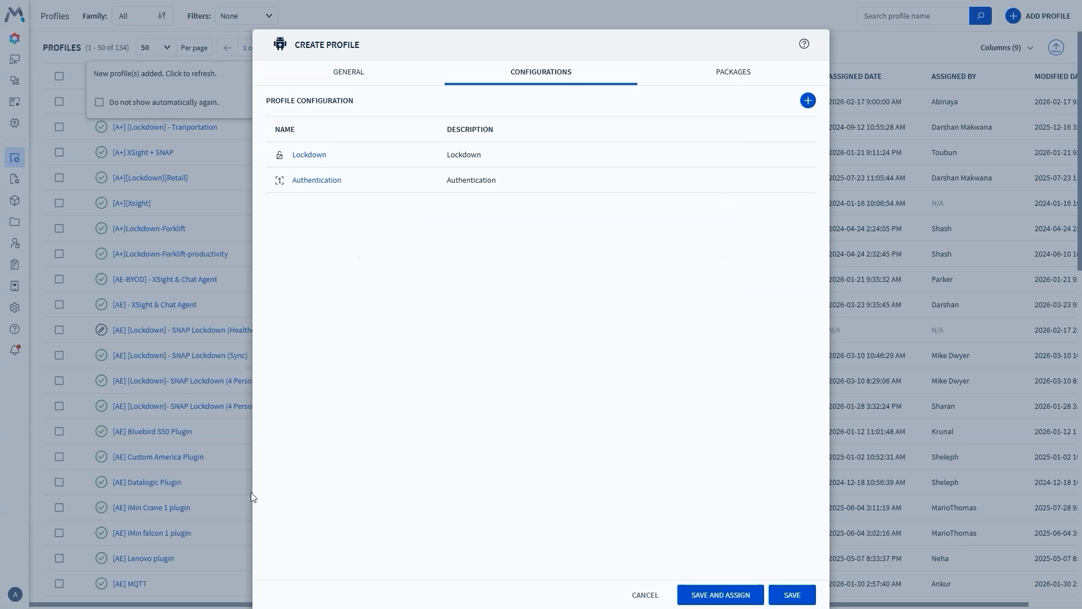
- Save the profile and assign it to the Rocket Co - Media and Creatives group
mouse_move(701, 598)
left_click(704, 593)
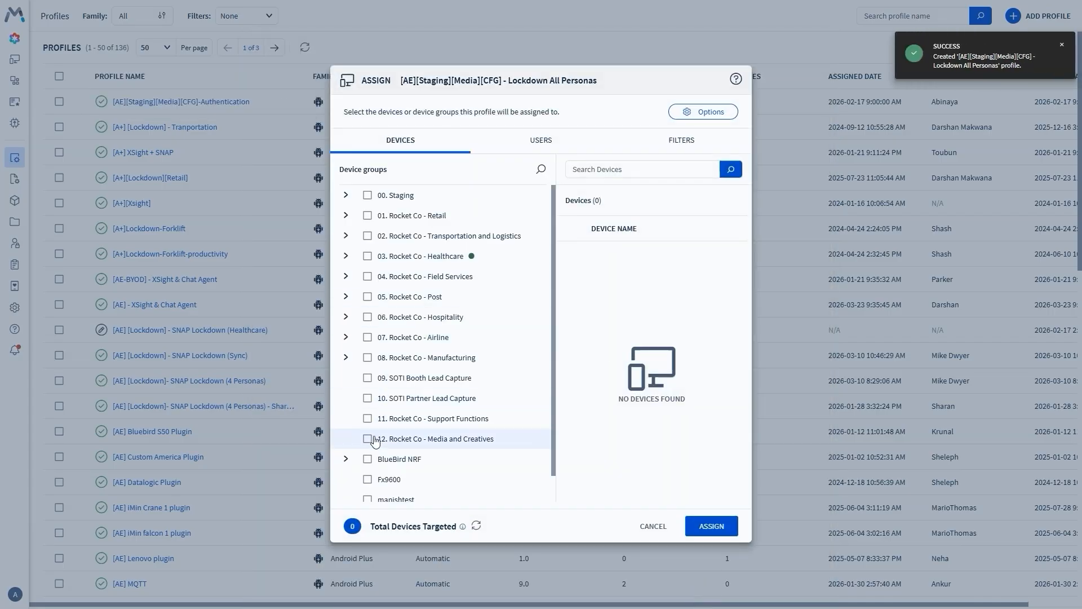
left_click(367, 439)
left_click(711, 526)
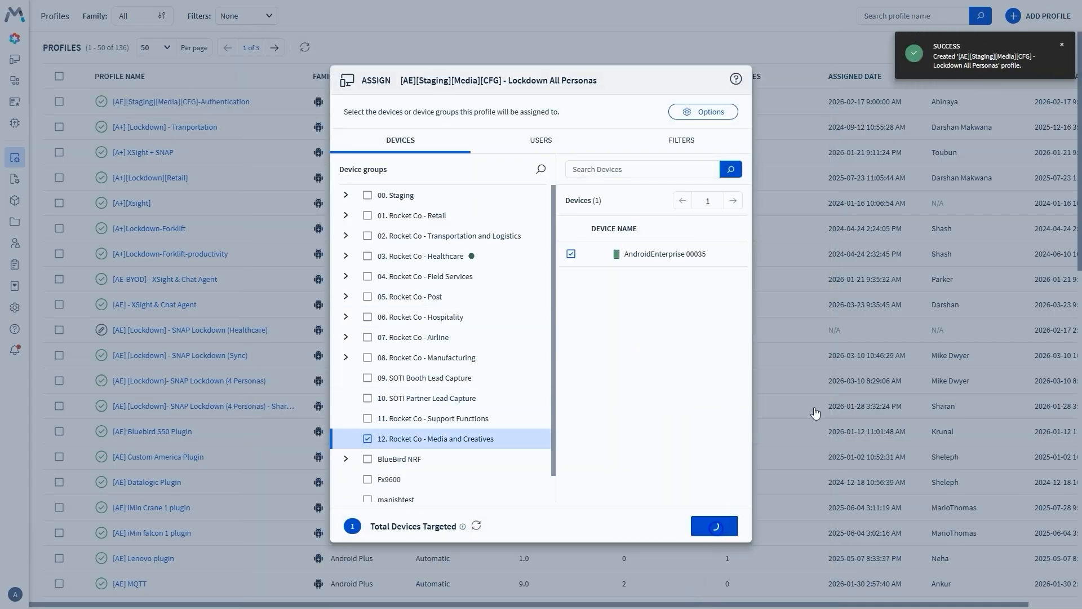